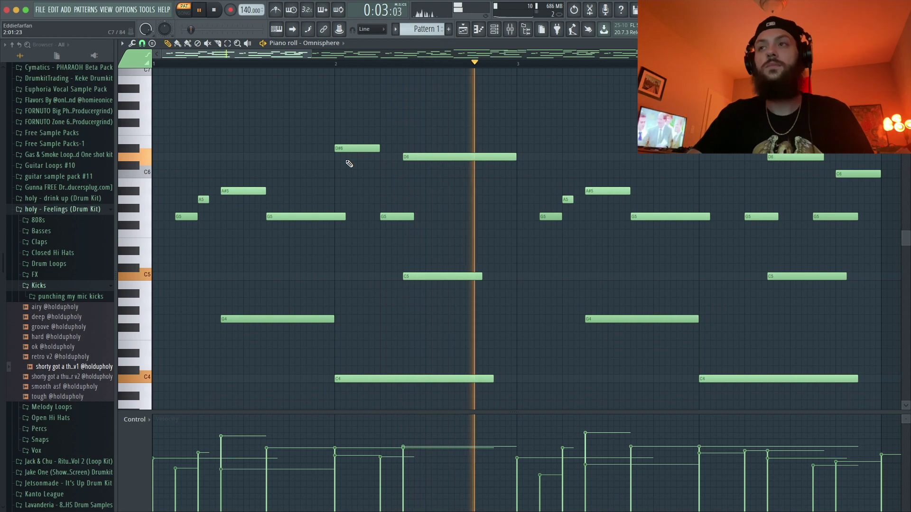
Step: Play through the Omnisphere melody in the piano roll to review its notes, and close the piano roll
scroll(350, 164, "down", 2, "ctrl")
scroll(350, 164, "down", 6, "ctrl")
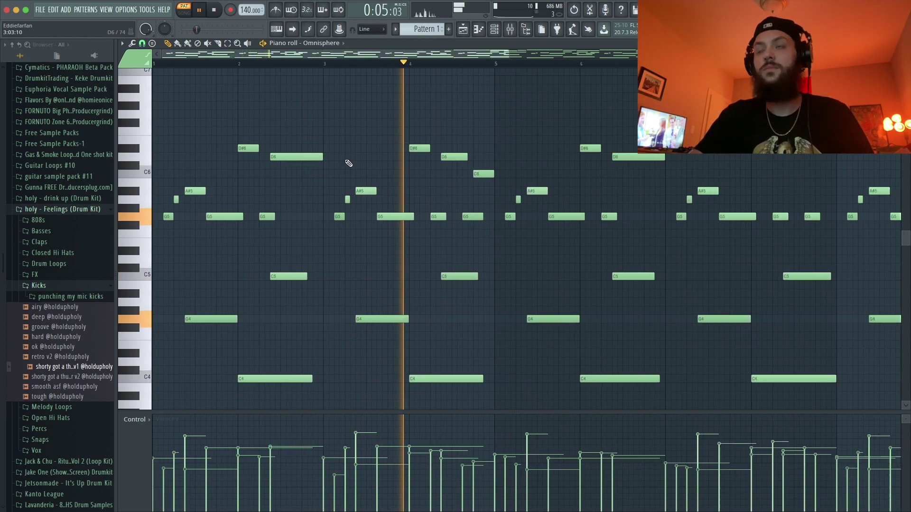
scroll(349, 163, "down", 1, "ctrl")
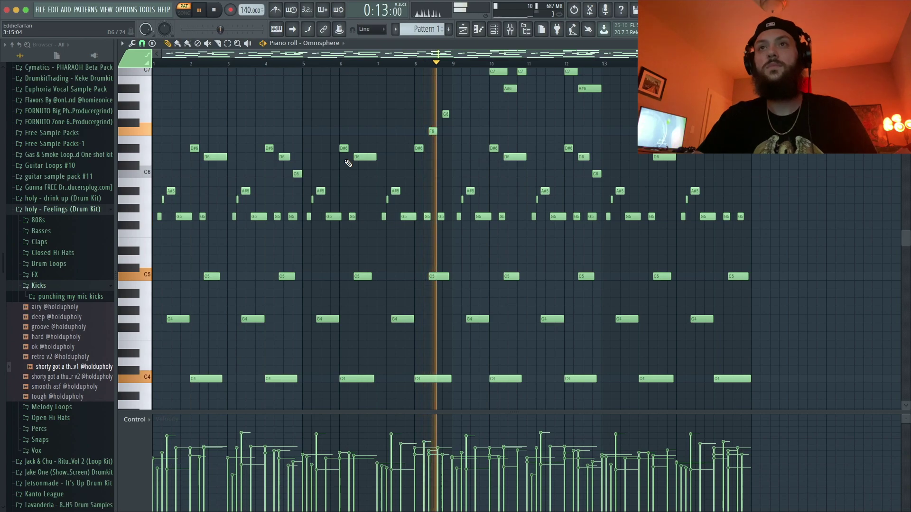
key("space")
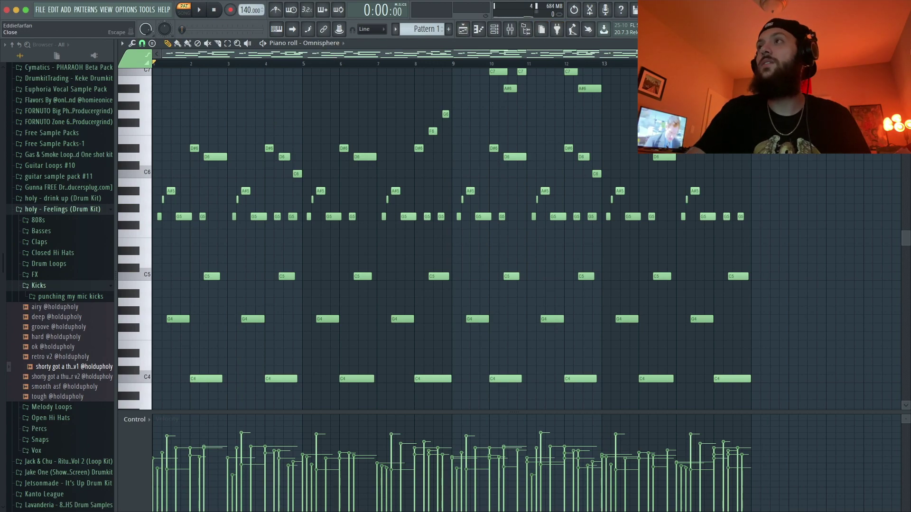
key("Escape")
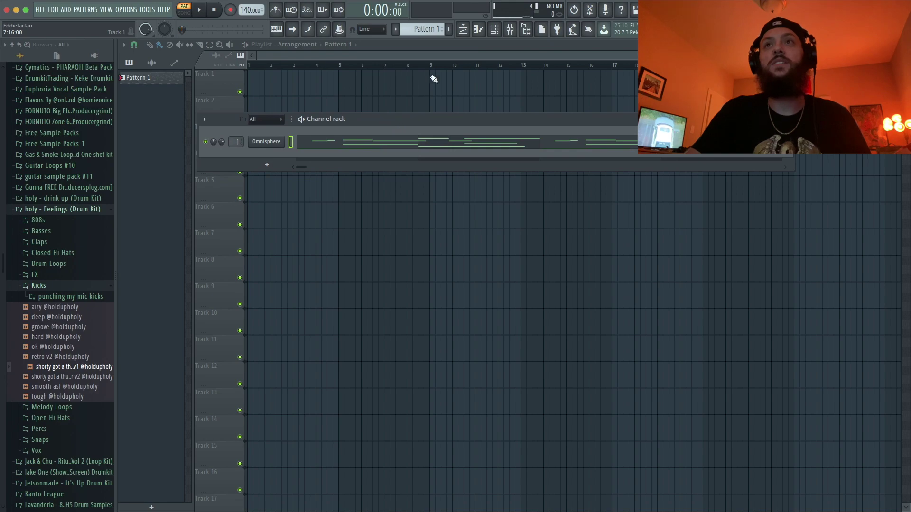
Step: Add the CLA Guitars Stereo effect to the first effect slot of mixer Insert 1
left_click(510, 29)
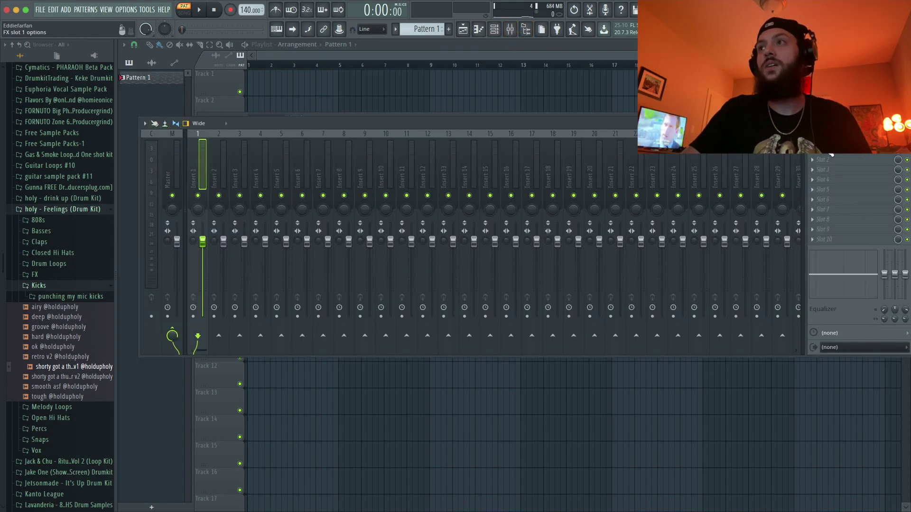
left_click(812, 150)
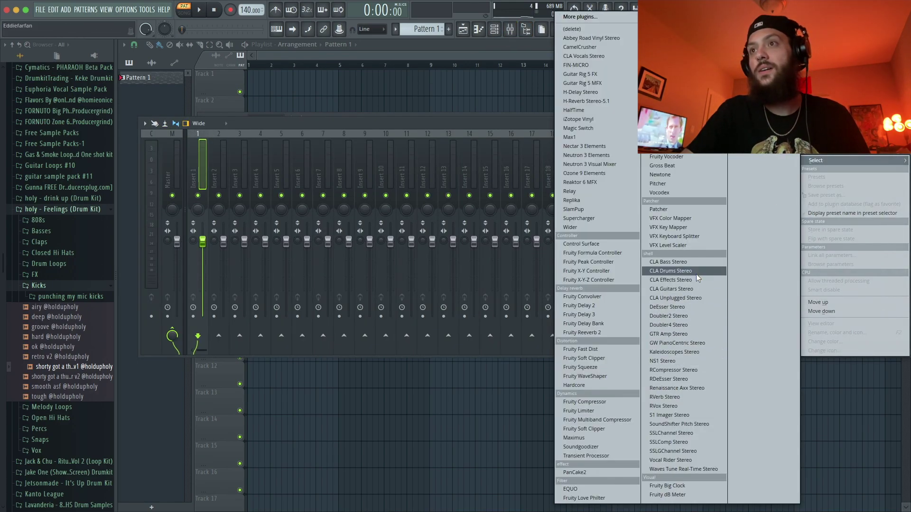
left_click(684, 289)
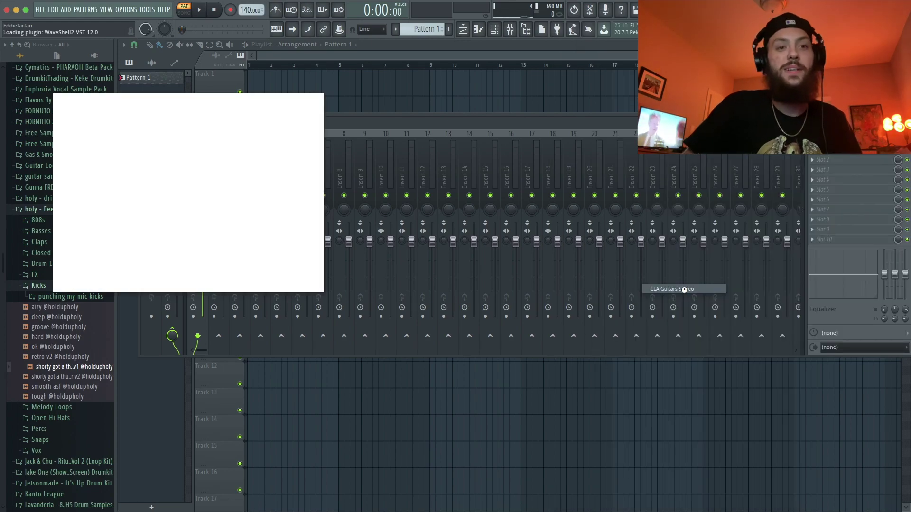
Step: Load the Dave Darlington Acoustic Guitar preset in CLA Guitars and audition the melody through it
left_click(363, 110)
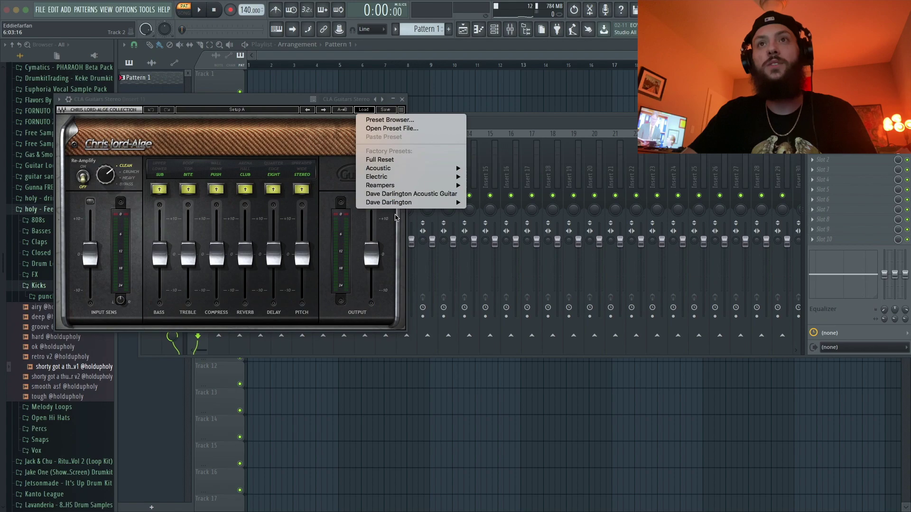
mouse_move(399, 169)
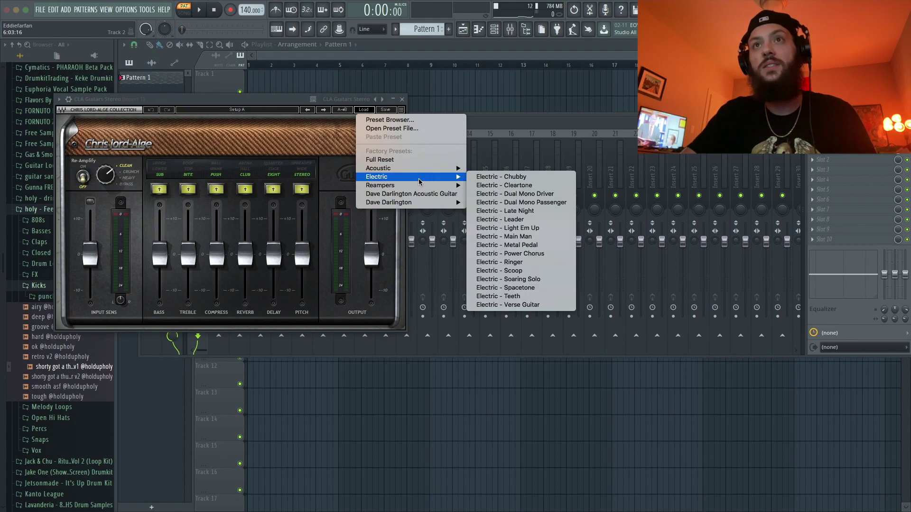
left_click(412, 194)
key("space")
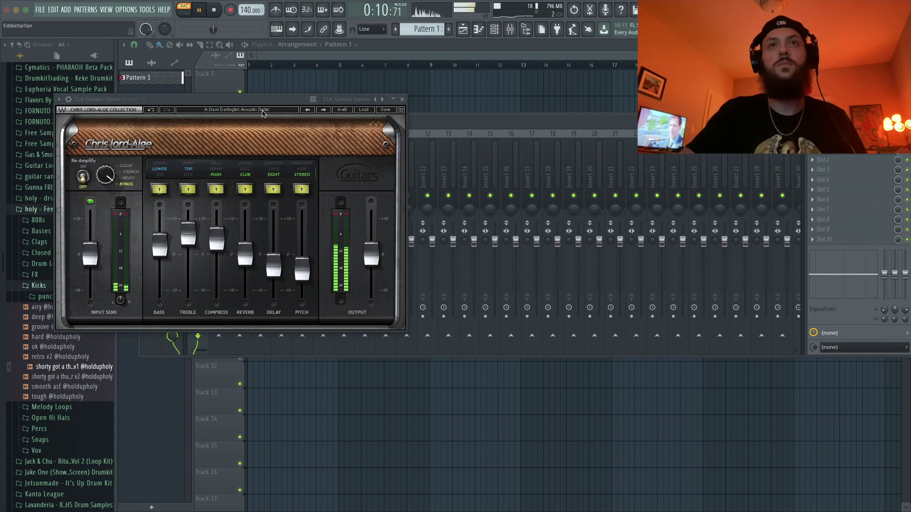
left_click(403, 100)
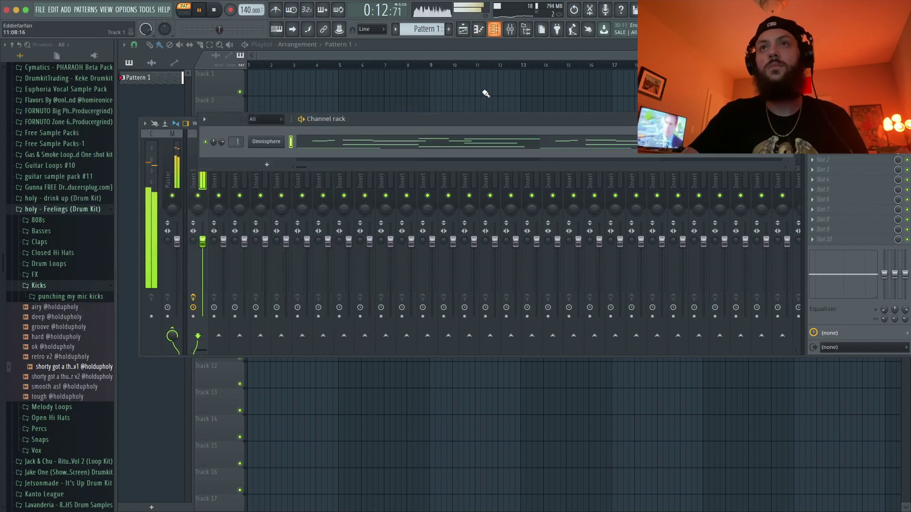
Step: Slightly lower the velocities of all the melody notes and select the C6 to G6 notes in the second half
key("F7")
key("ctrl+a")
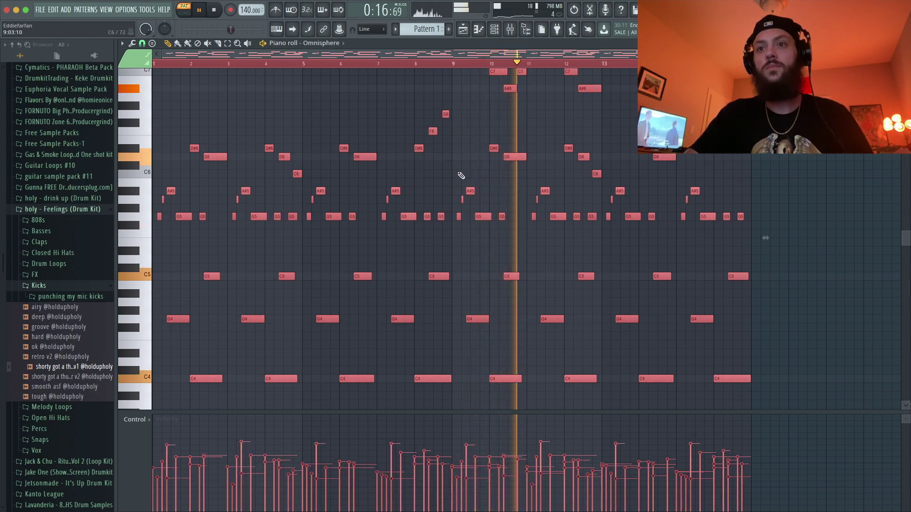
key("ctrl+d")
scroll(472, 150, "up", 3)
scroll(476, 149, "up", 4)
left_click_drag(766, 202, 465, 161)
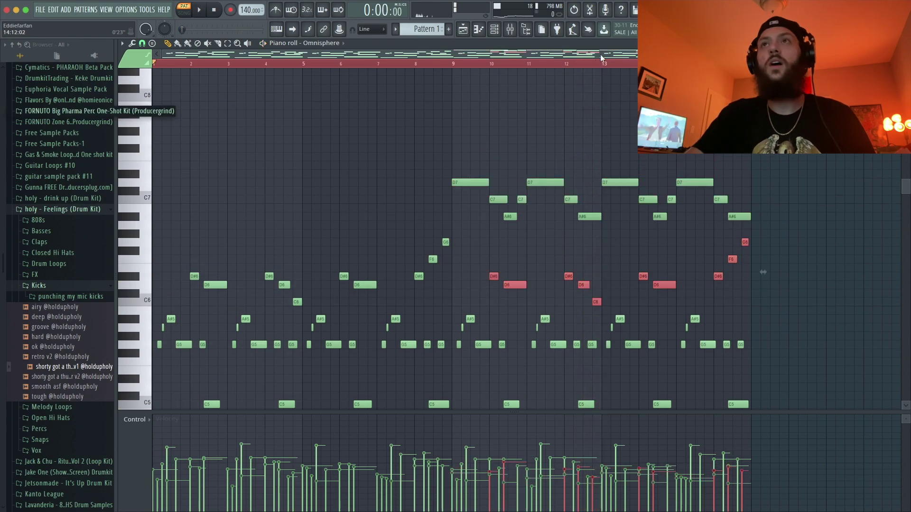
Step: Play back the melody with the mixer open to check its sound and level
left_click(516, 33)
left_click_drag(850, 124, 845, 116)
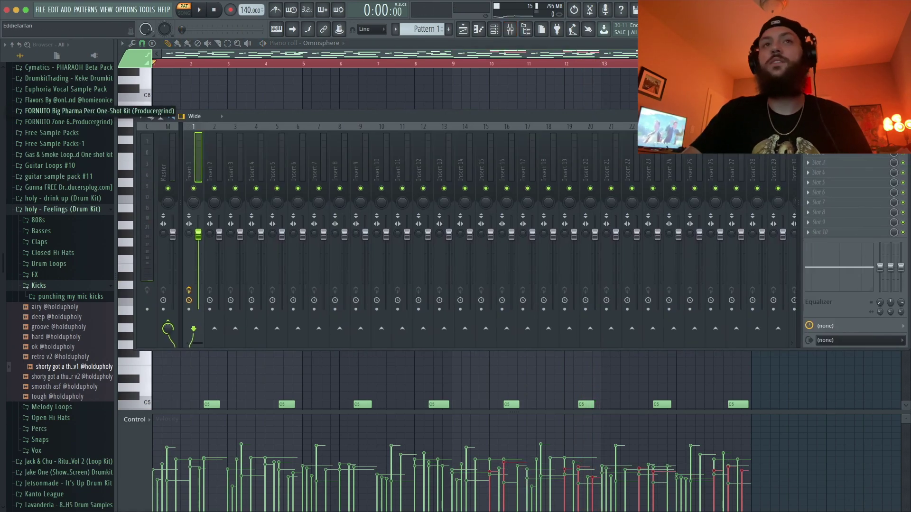
key("space")
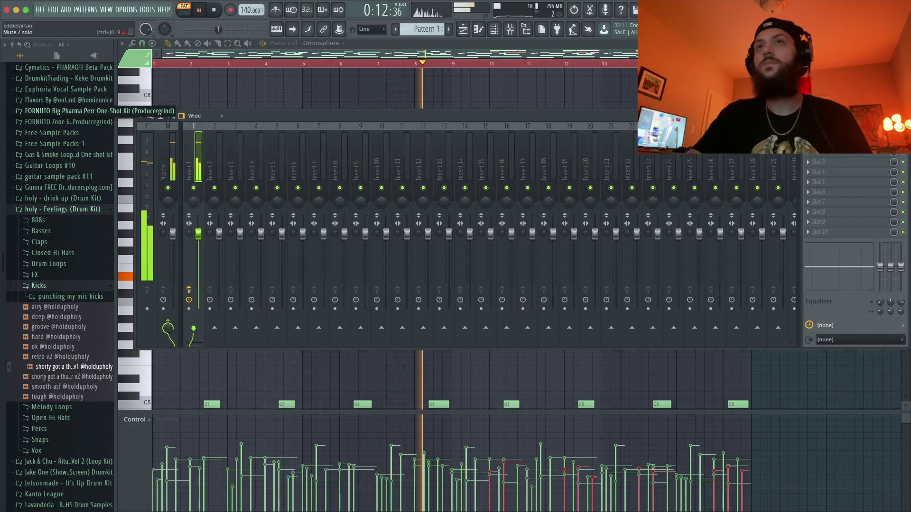
key("space")
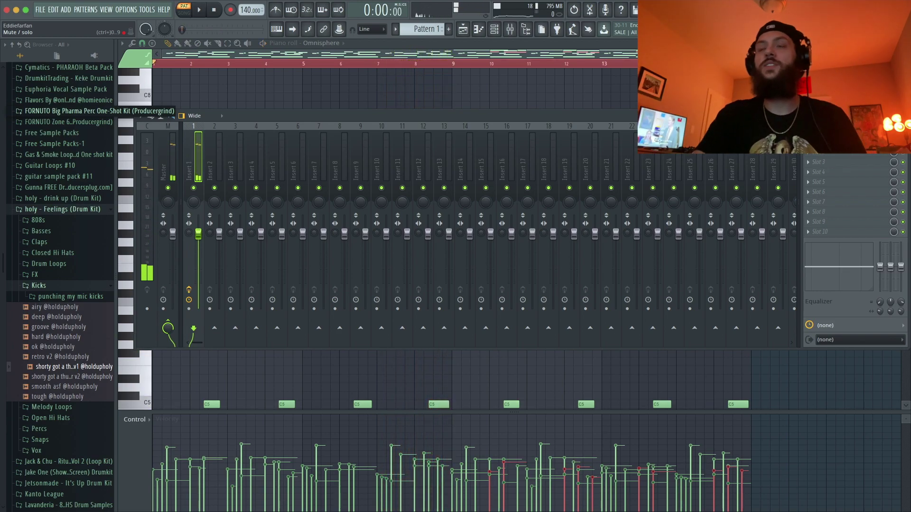
Step: Clone the Omnisphere channel in the channel rack
left_click(496, 32)
right_click(280, 141)
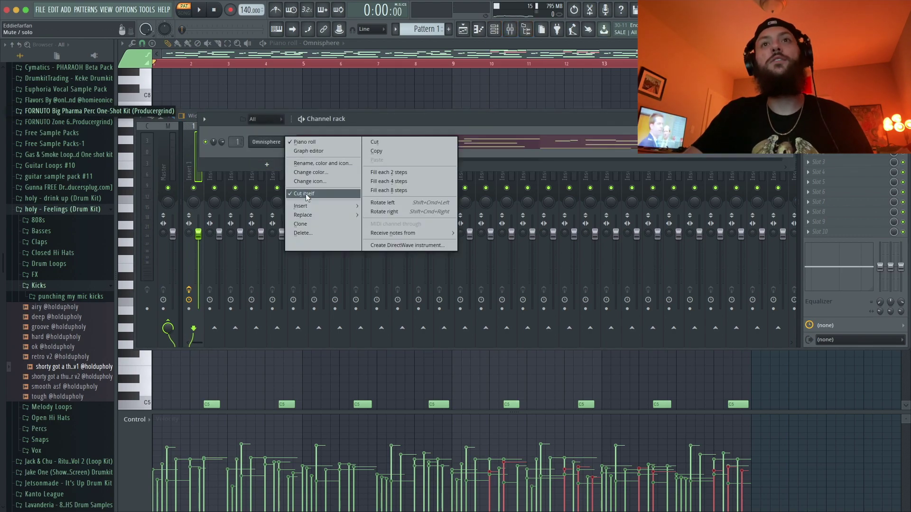
left_click(309, 225)
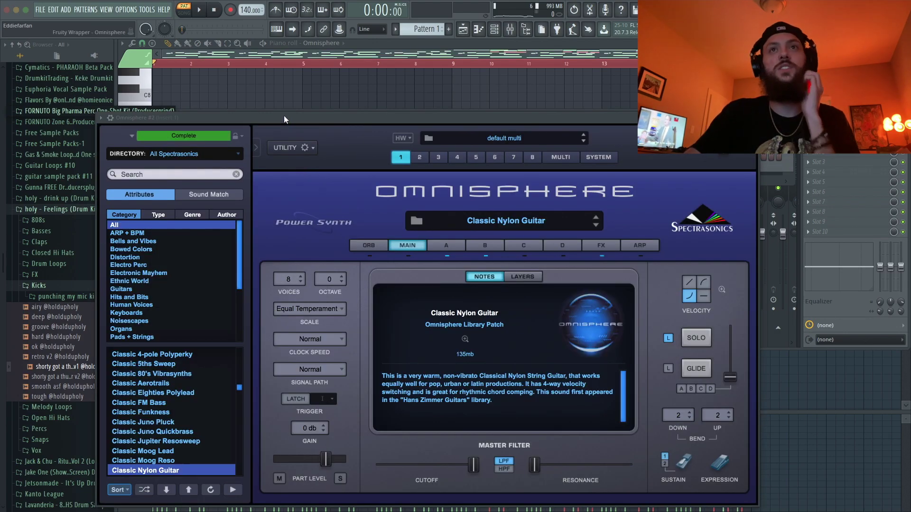
Step: Search the cloned Omnisphere's patch browser for "lotus"
left_click_drag(284, 115, 284, 97)
left_click(169, 148)
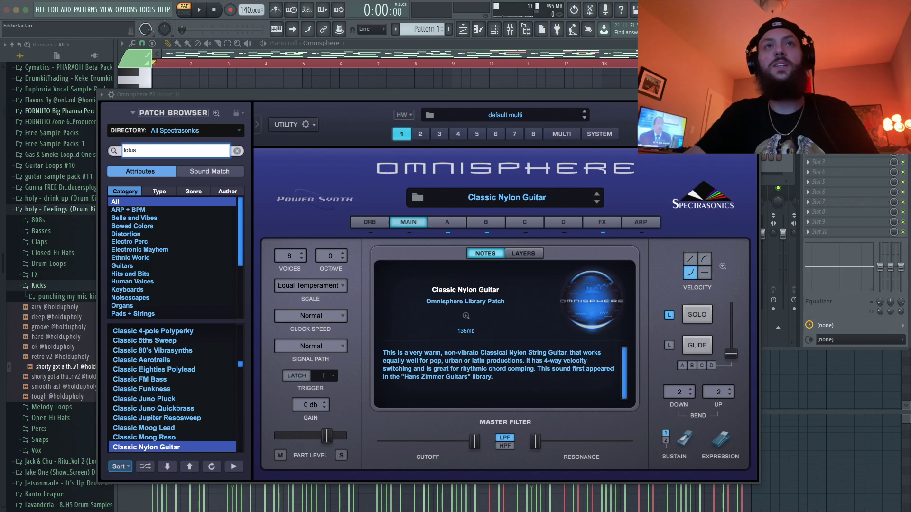
key("Return")
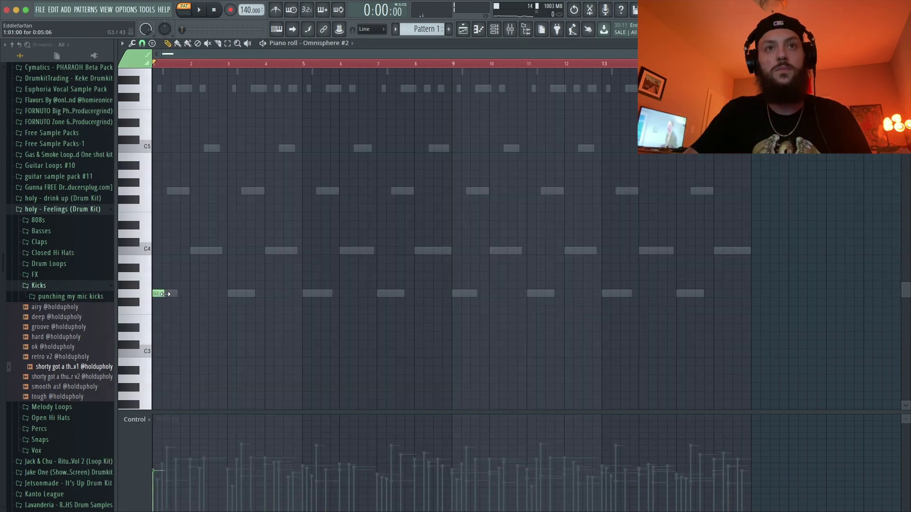
Step: Fill the Omnisphere #2 pattern with G5 notes at the start of every second bar, from bar 1 through bar 15
key("space")
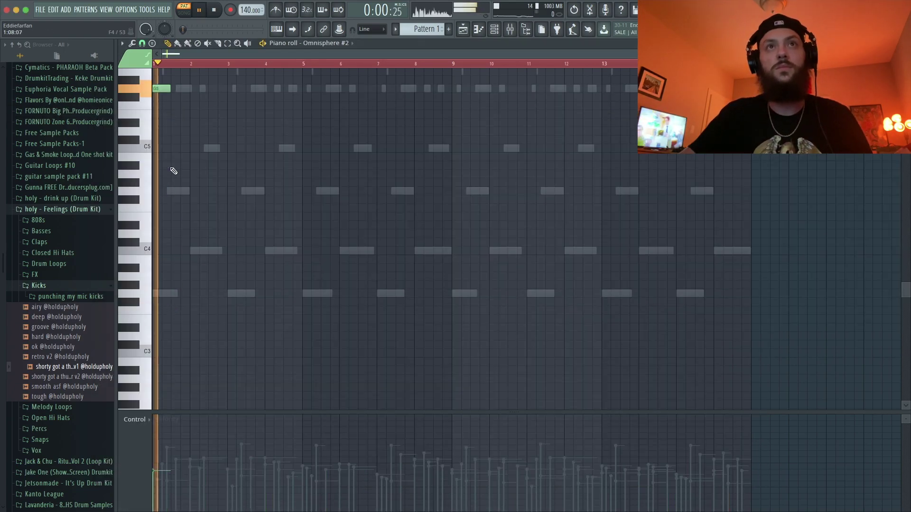
scroll(173, 142, "up", 3)
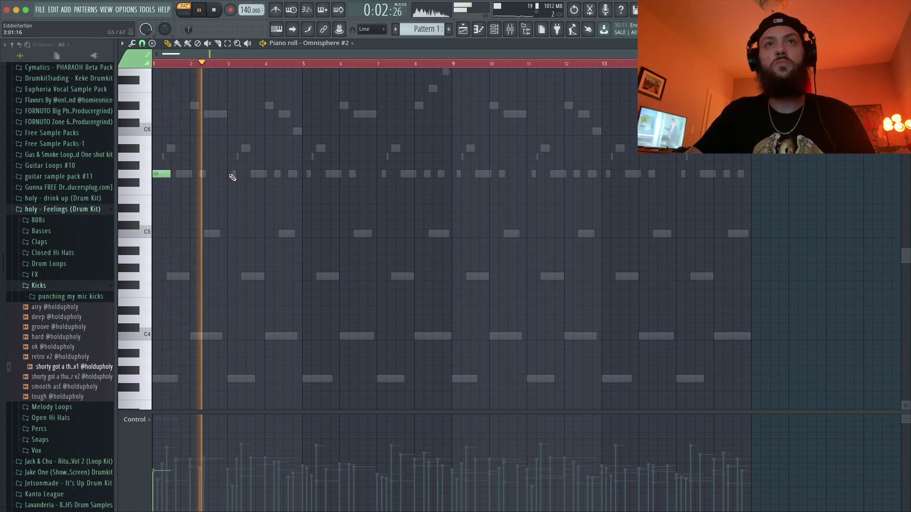
left_click(237, 174)
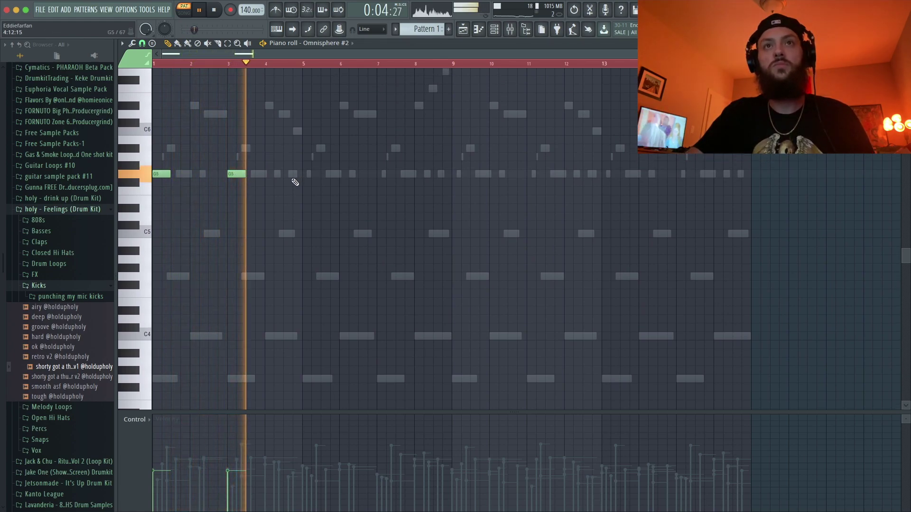
key("ctrl+a")
key("ctrl+b")
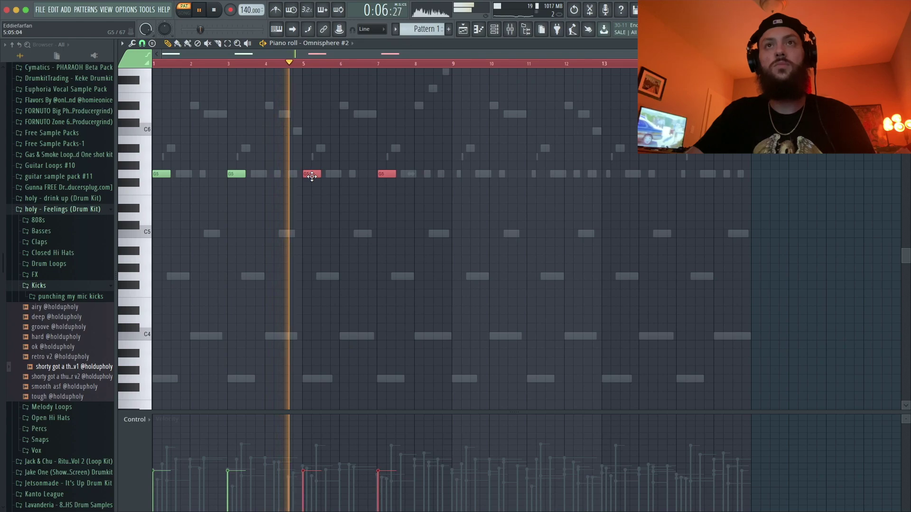
left_click_drag(471, 185, 133, 173)
key("ctrl+b")
left_click_drag(461, 177, 459, 178)
Step: Quantize the G5 notes of Omnisphere #2 and stop playback
left_click(458, 199, "ctrl")
key("alt+q")
key("Return")
key("space")
Step: Add a D6 note midway through bar 2 and a C6 note midway through bar 4, checking them during playback
scroll(181, 145, "up", 1)
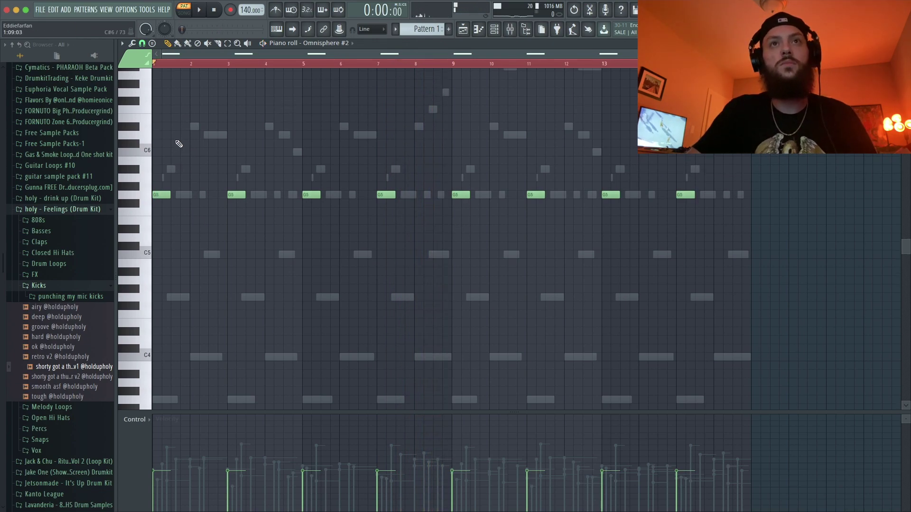
key("space")
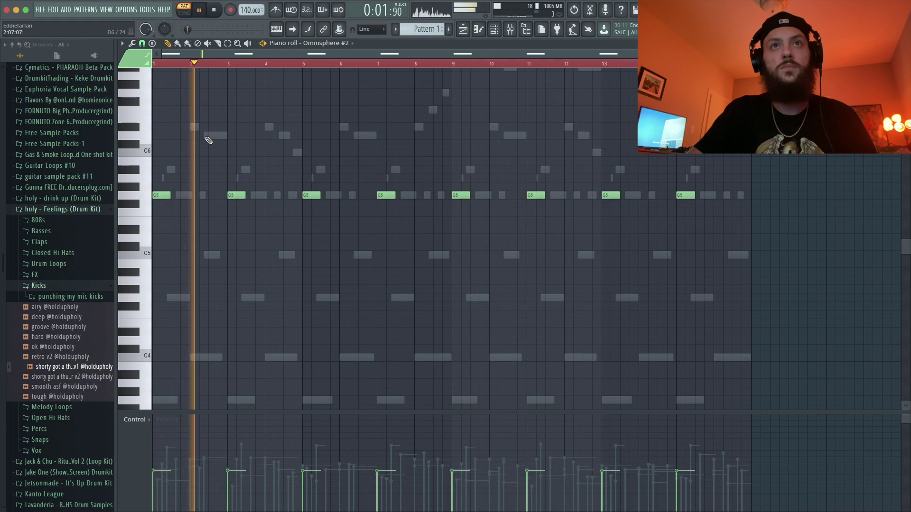
left_click(211, 136)
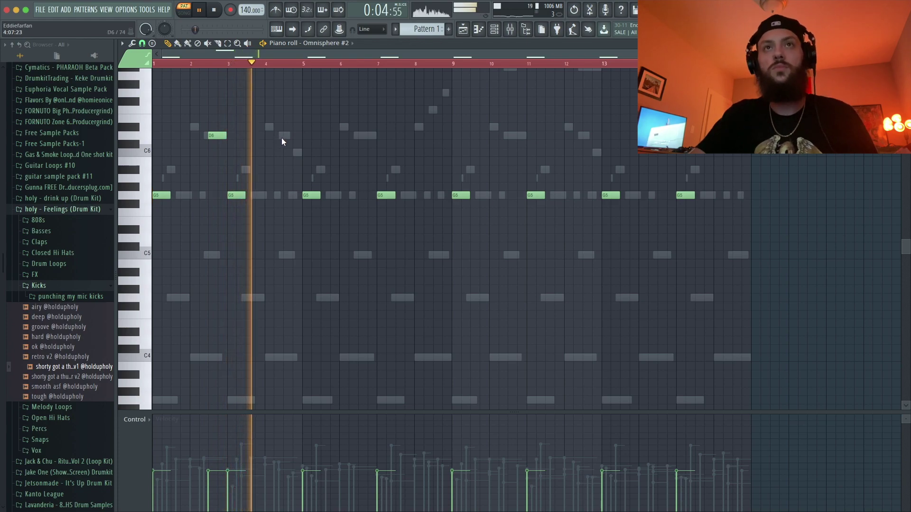
left_click(286, 127)
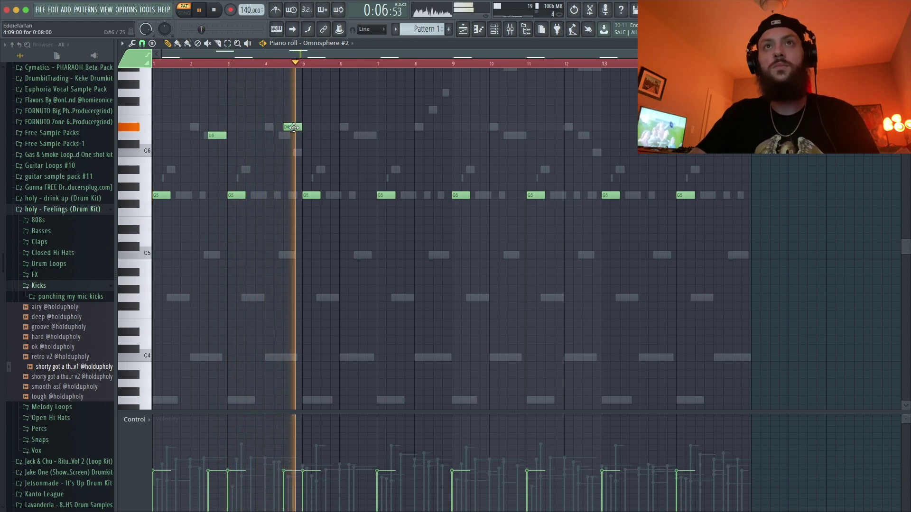
key("space")
left_click_drag(294, 129, 295, 157)
key("space")
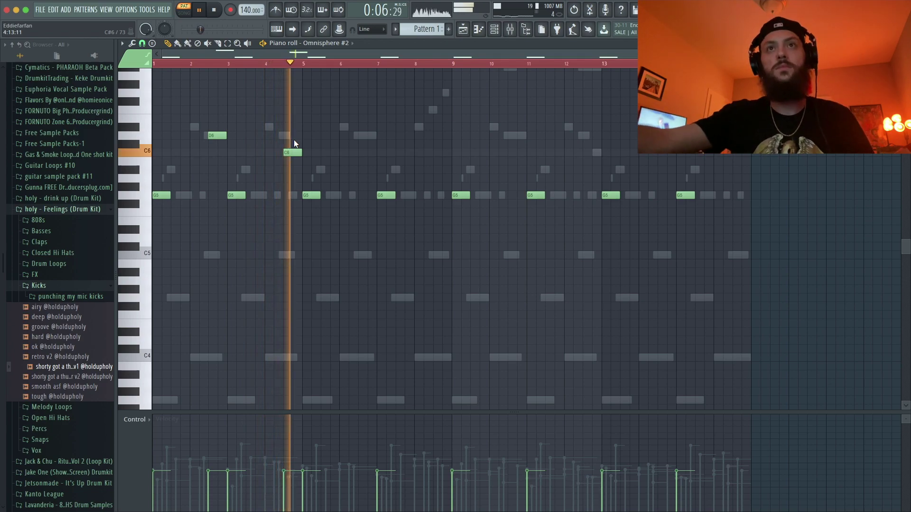
Step: Repeat the D6 and C6 note pair every four bars through bar 16 and close the piano roll
left_click_drag(320, 160, 364, 138)
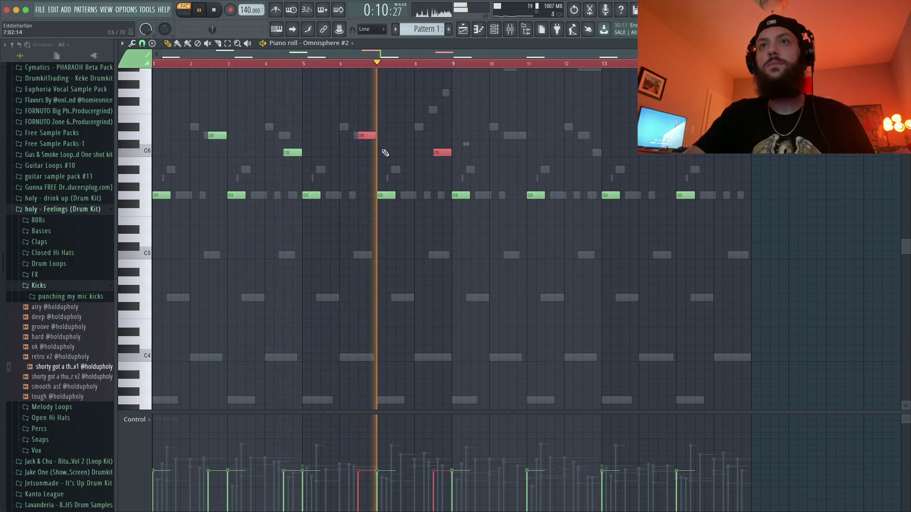
left_click(380, 149)
left_click_drag(791, 250, 463, 176)
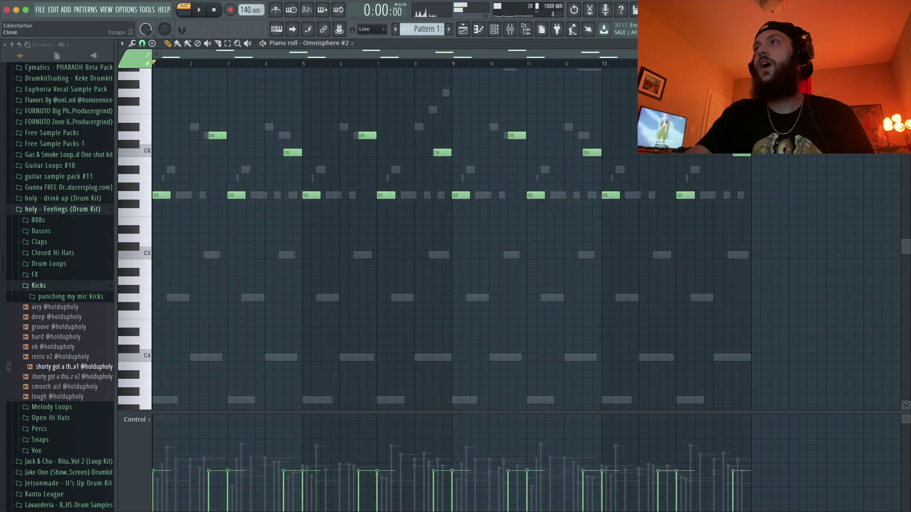
key("Escape")
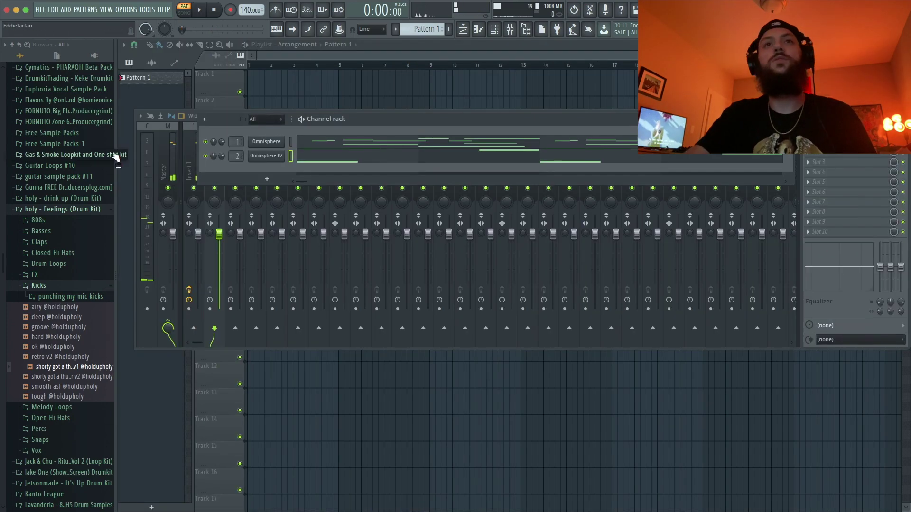
Step: Add an effect plugin to the first effect slot of mixer Insert 2
left_click(219, 234)
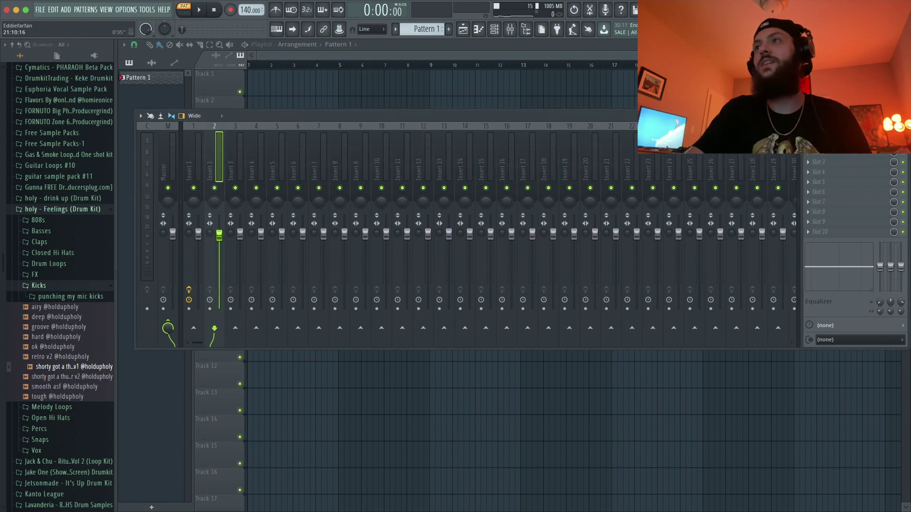
left_click(822, 144)
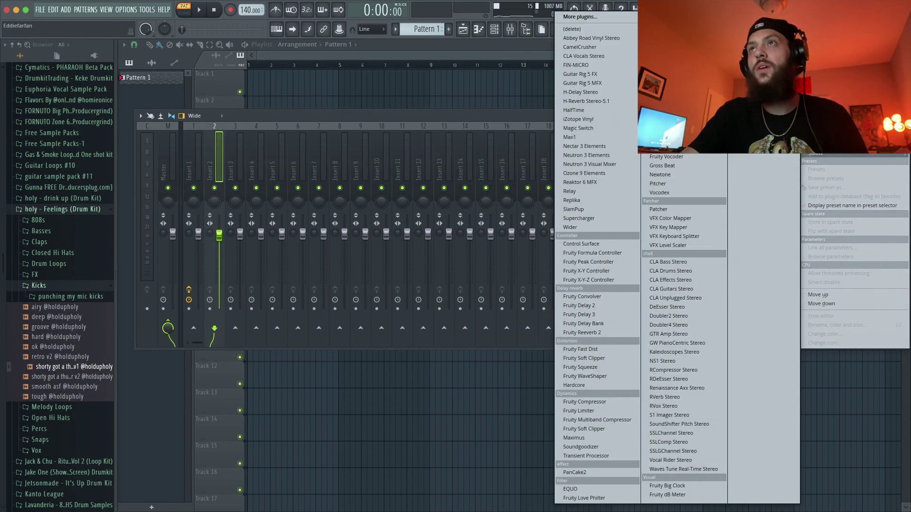
left_click(676, 26)
left_click(462, 165)
left_click(494, 163)
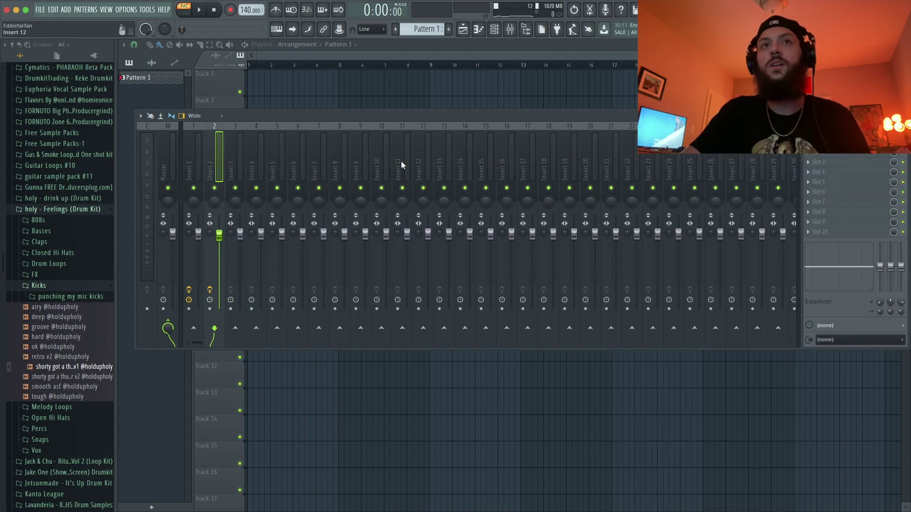
Step: Add a third Omnisphere channel with a copy of the guitar melody and load an effect plugin on mixer Insert 3
left_click(809, 153)
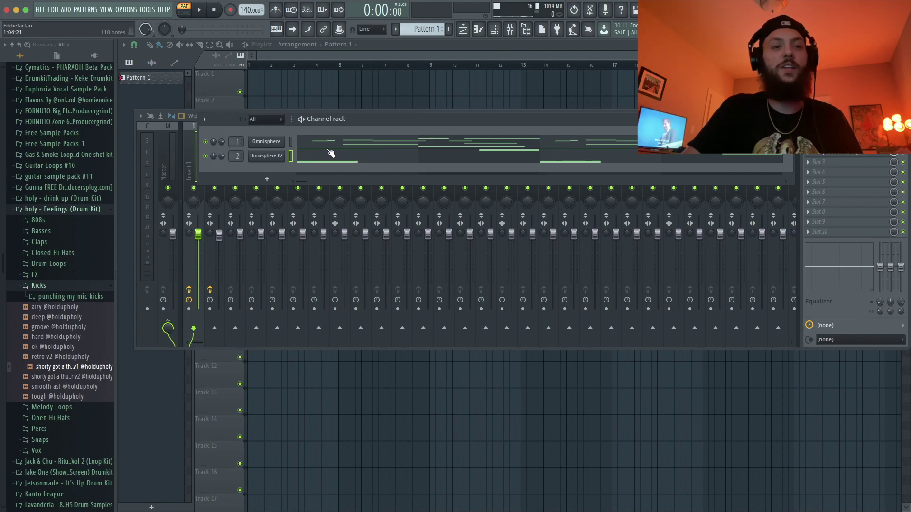
left_click(257, 183)
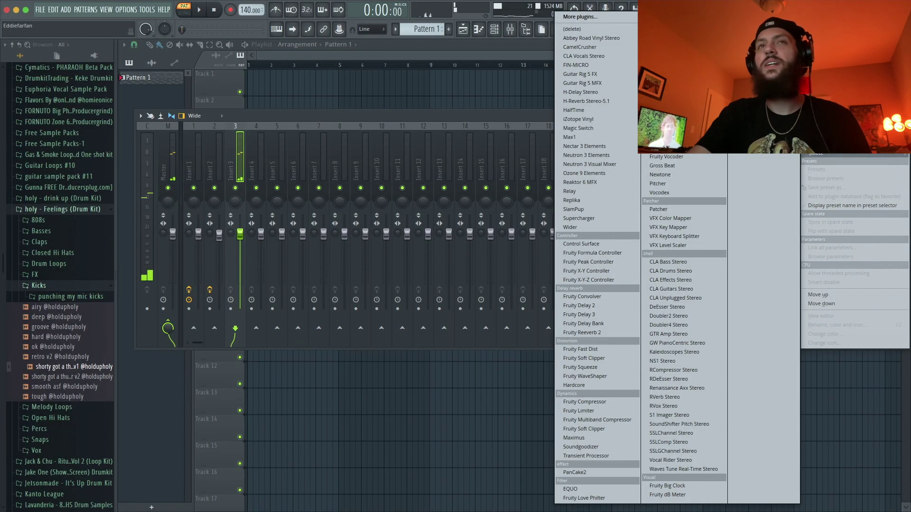
left_click(673, 19)
left_click(401, 90)
left_click(420, 89)
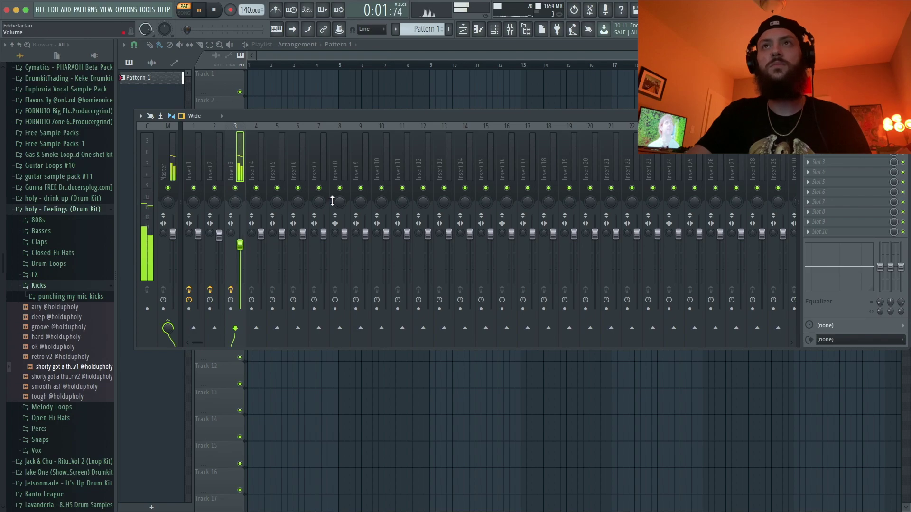
Step: Lower the volumes of mixer Insert 3 and Insert 2 slightly to balance the layers during playback, then stop
left_click(495, 31)
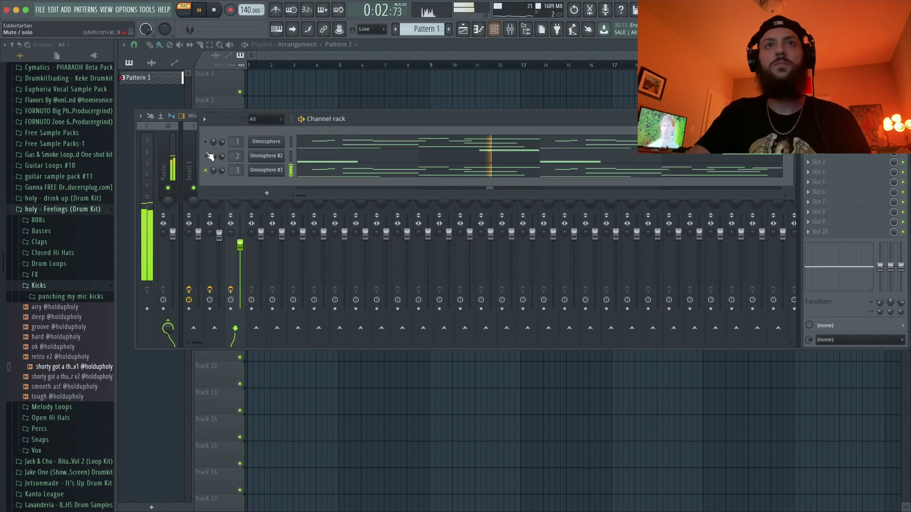
left_click(241, 246)
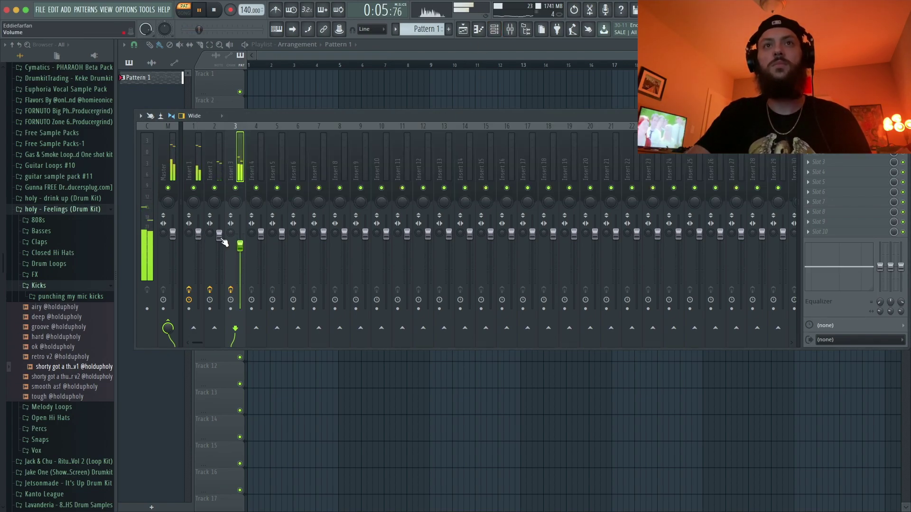
left_click_drag(221, 241, 222, 243)
key("space")
Step: Solo mixer Insert 2 and load RVerb Stereo in its second effect slot
right_click(214, 188)
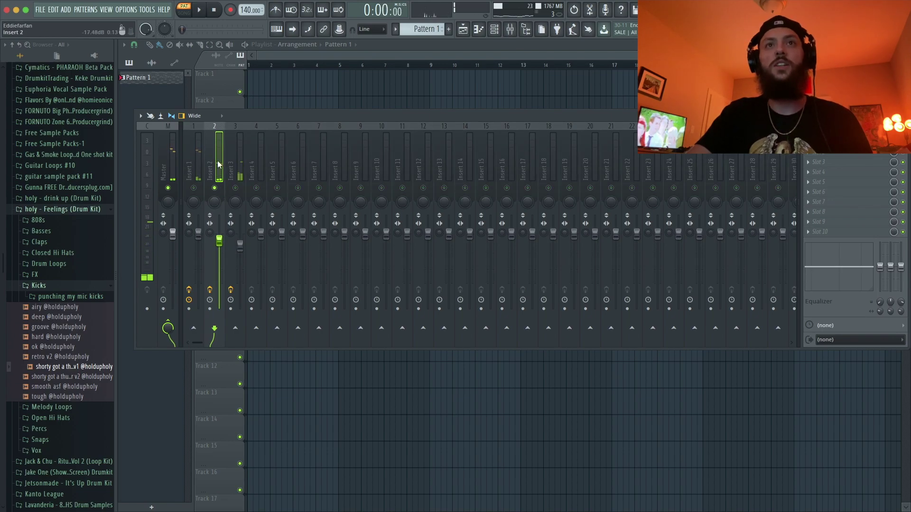
left_click(808, 152)
mouse_move(815, 163)
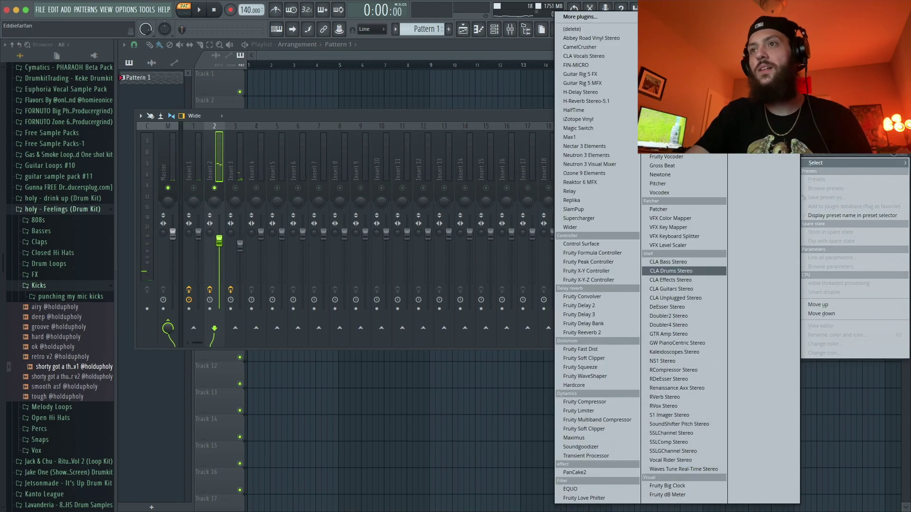
left_click(696, 402)
Step: Set RVerb's wet/dry to 68.4 and its time to 3.10 seconds during playback, then close it and unsolo Insert 2
key("space")
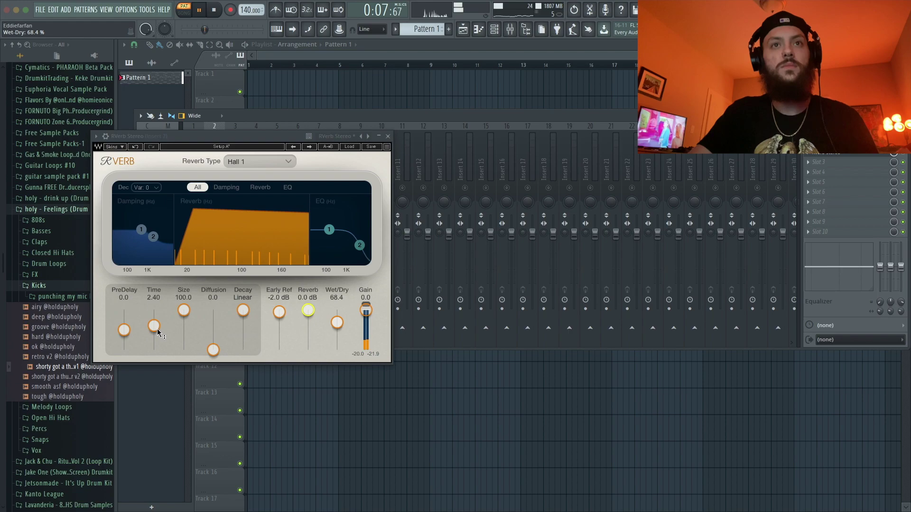
left_click_drag(154, 324, 165, 330)
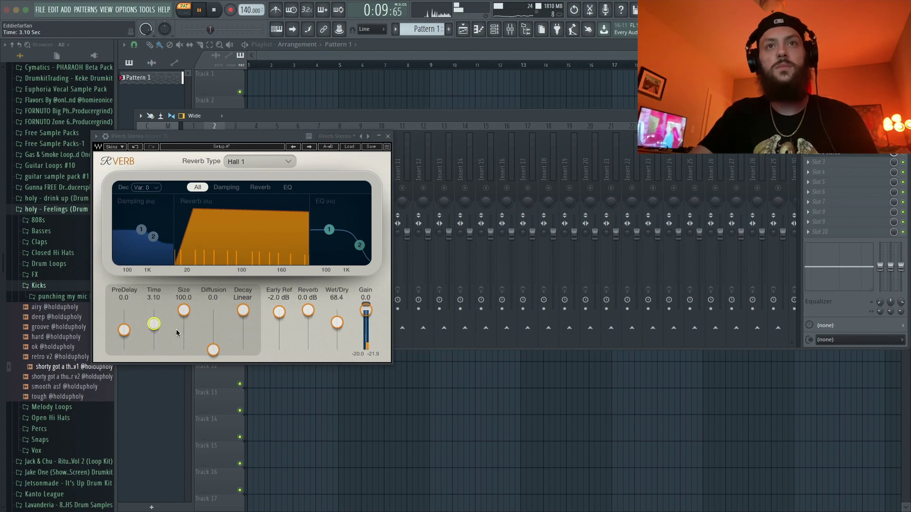
left_click(387, 136)
right_click(215, 188)
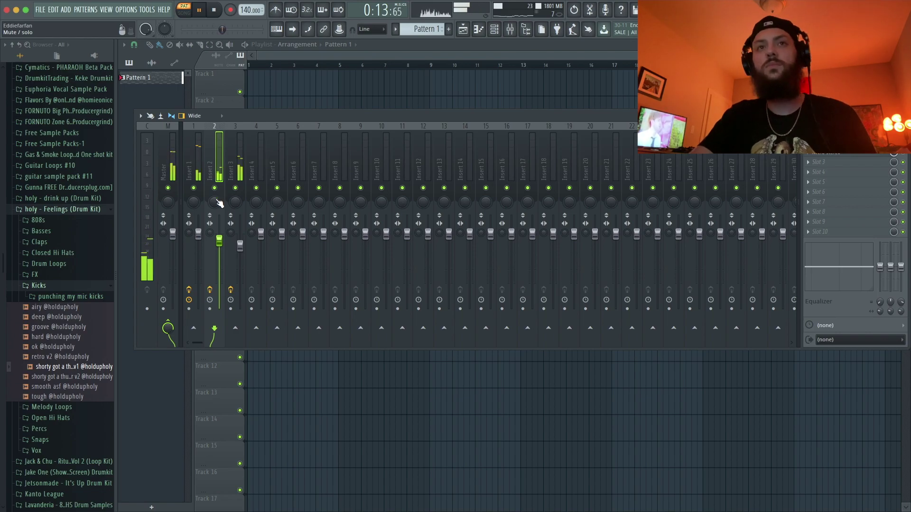
Step: Lower Insert 3 to about -5.1 dB, solo it and add Wider at about 136% in its second effect slot
left_click(241, 245)
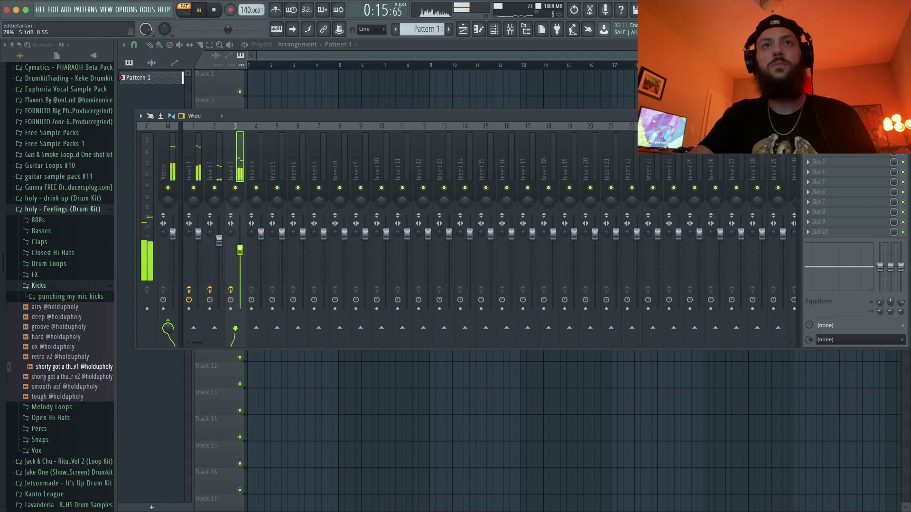
right_click(235, 188)
key("space")
left_click(839, 163)
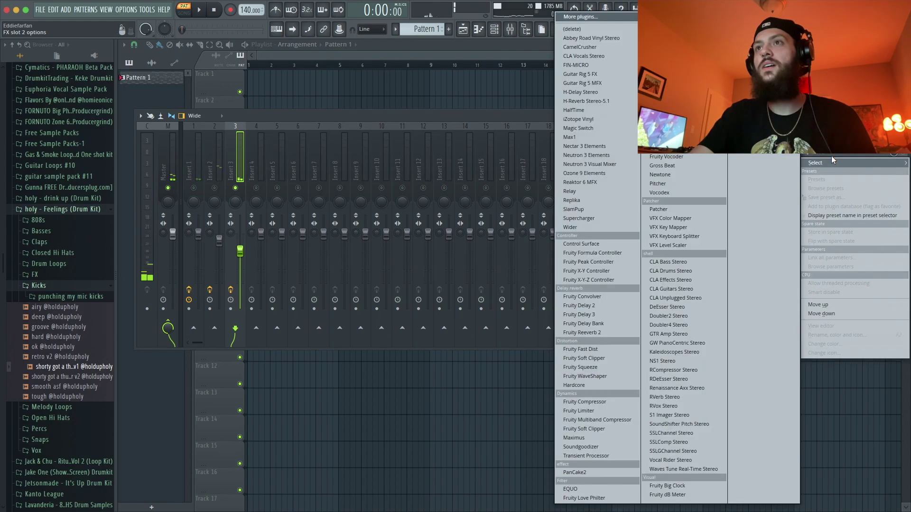
left_click(586, 229)
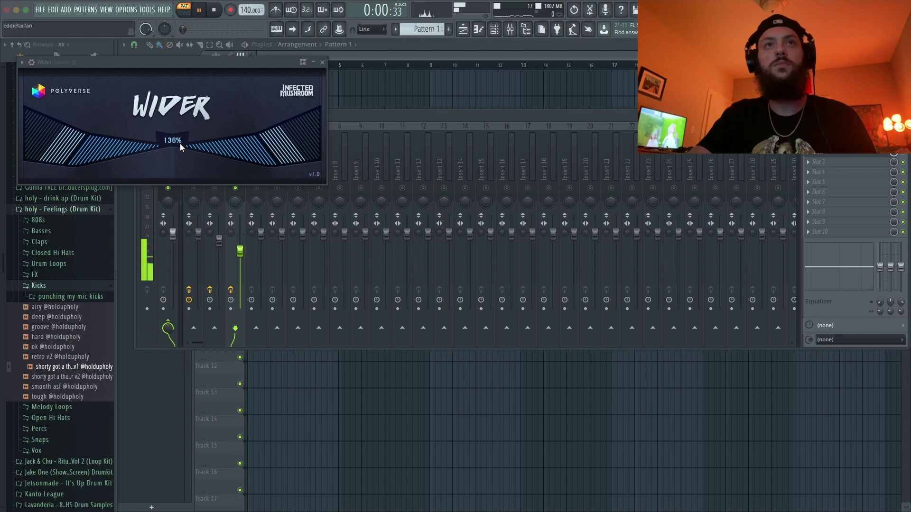
left_click(323, 62)
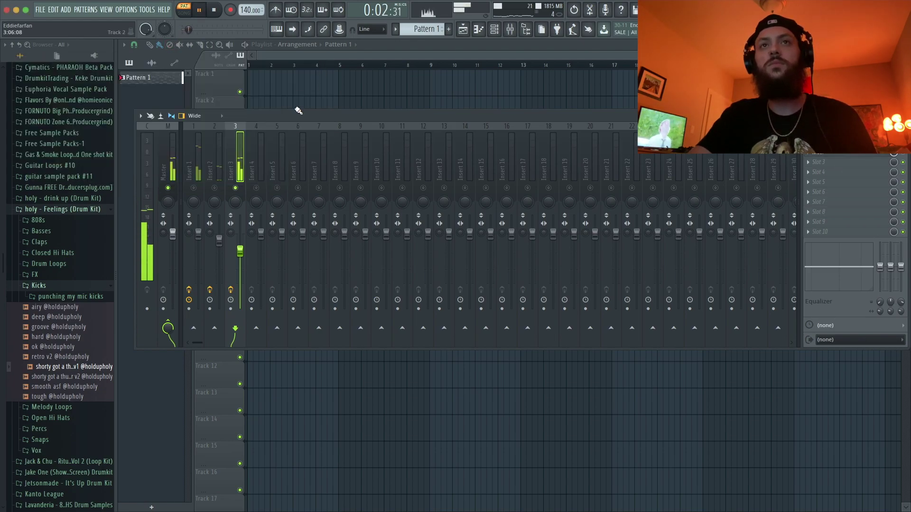
Step: Raise Insert 3's volume slightly and lower Insert 1 to about -13.5 dB while comparing both in playback
left_click_drag(240, 252, 240, 248)
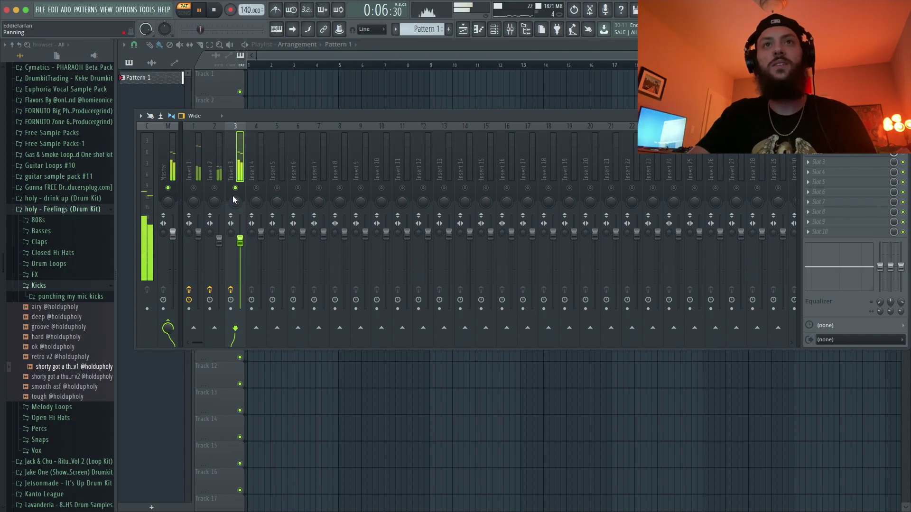
left_click_drag(199, 233, 199, 245)
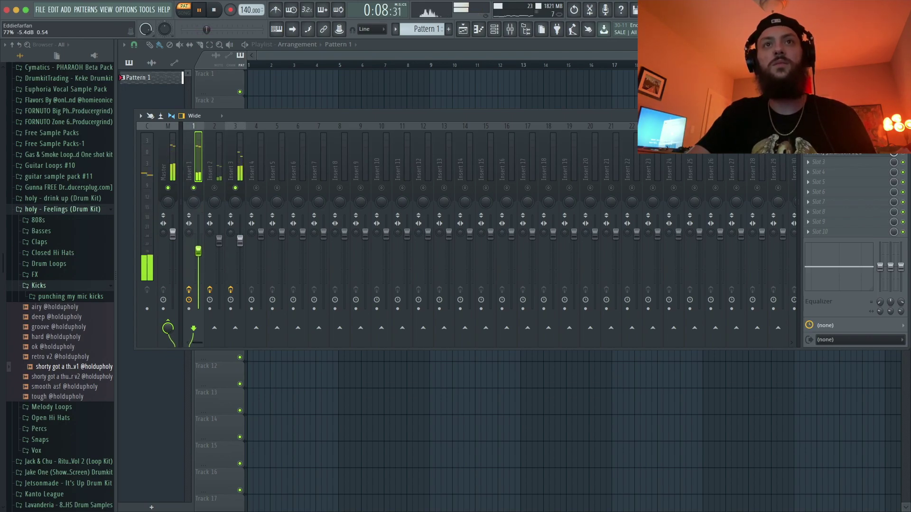
left_click_drag(240, 241, 198, 253)
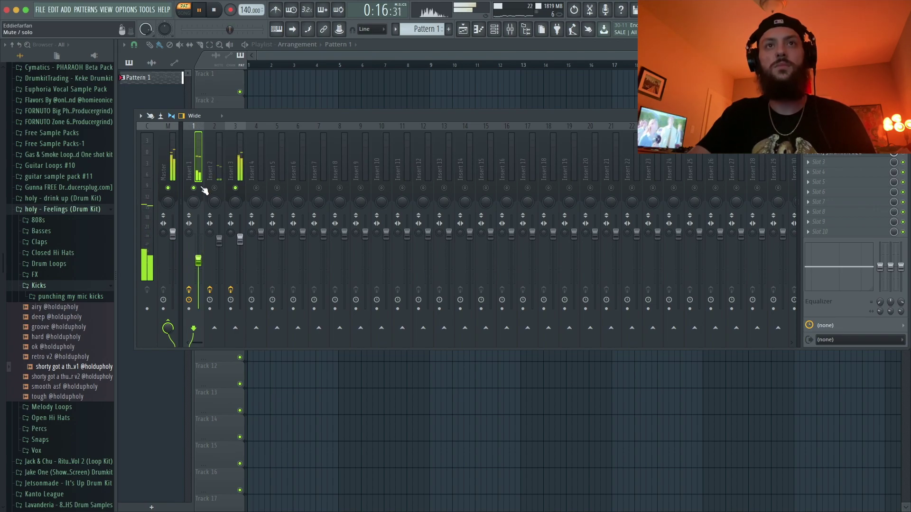
left_click_drag(199, 264, 200, 290)
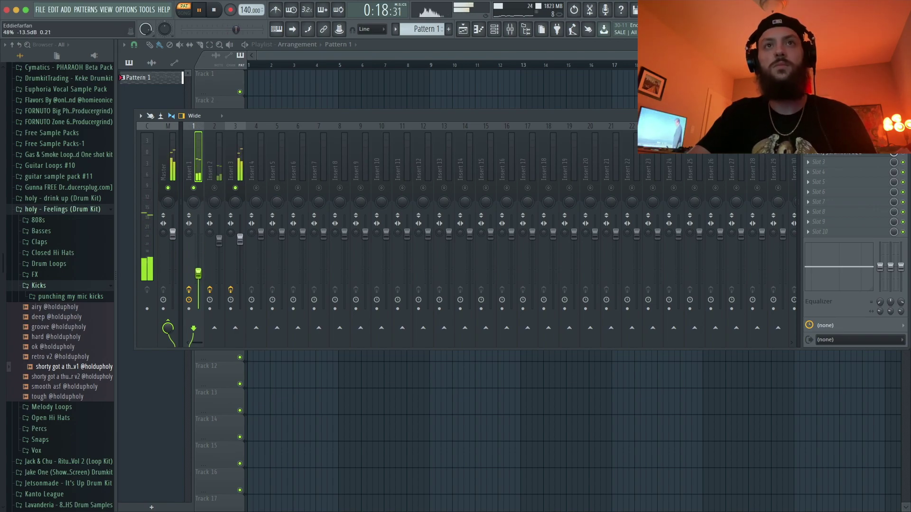
left_click(246, 186)
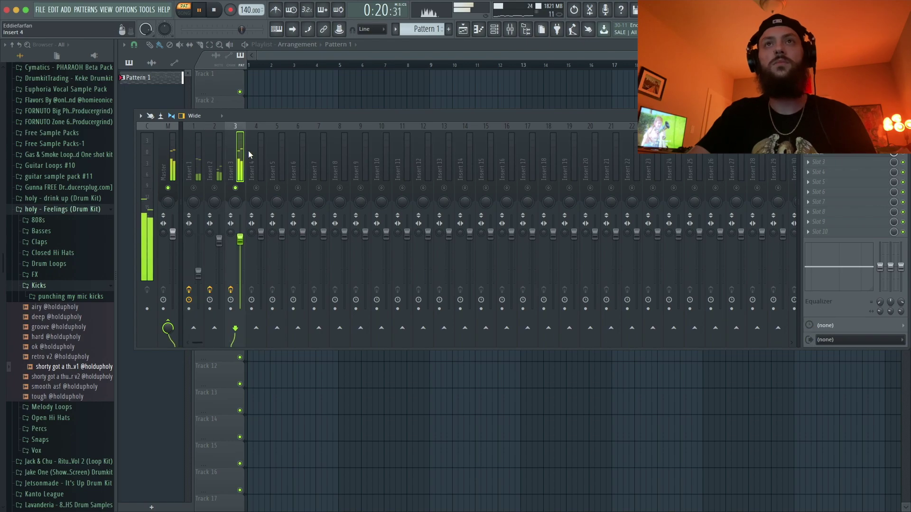
key("space")
Step: Reduce the reverb amount and time in the effects of Omnisphere #3's Duo - Vibrabell Wash patch
left_click(490, 32)
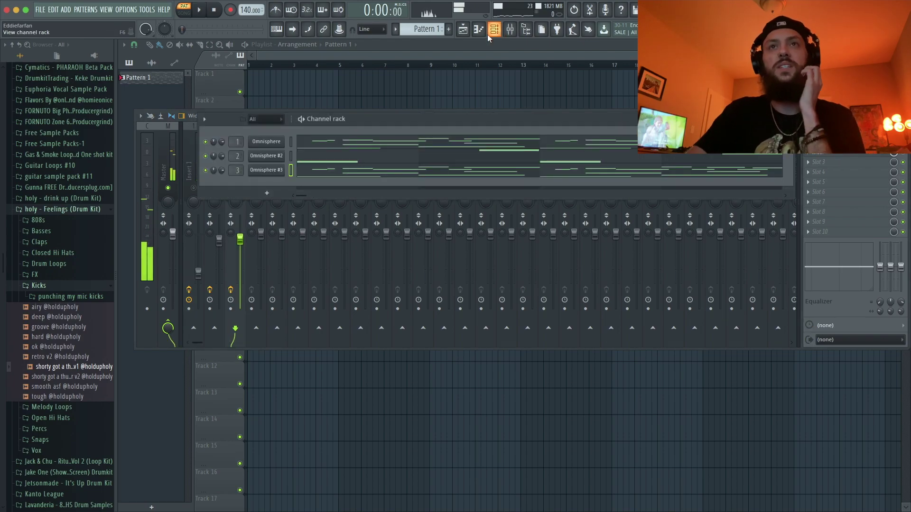
left_click(282, 172)
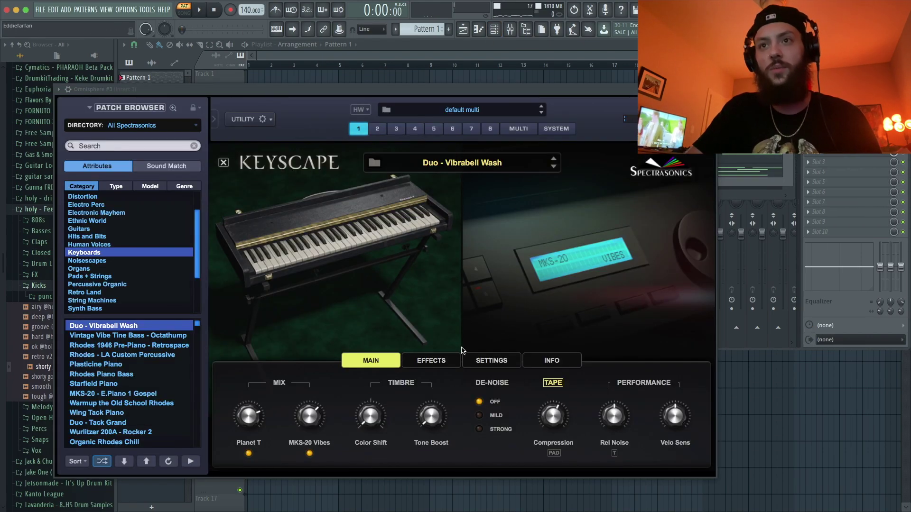
left_click(450, 363)
left_click_drag(247, 435, 249, 461)
left_click_drag(302, 426, 288, 444)
key("space")
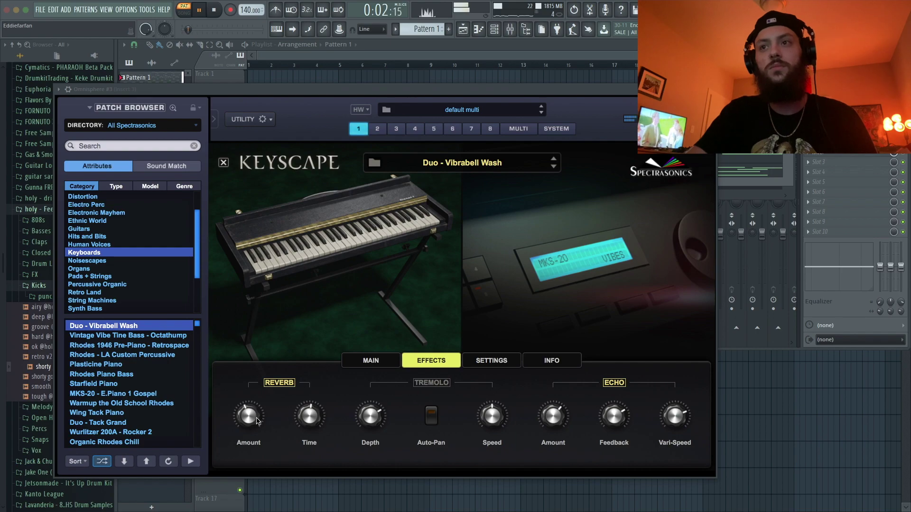
left_click_drag(249, 423, 251, 430)
left_click_drag(306, 420, 307, 428)
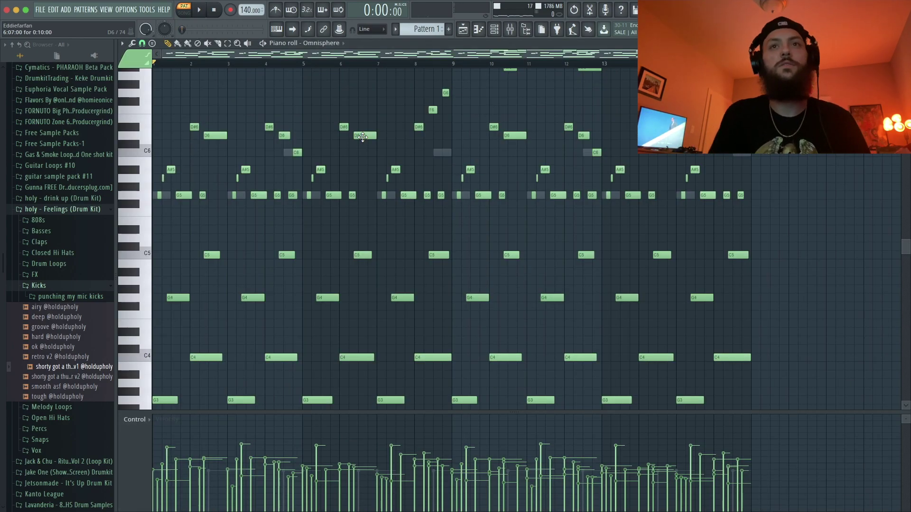
Step: Transpose the notes of all three Omnisphere channels down four semitones, play them back and close the piano roll
key("Down")
key("Down")
key("Down")
key("Down")
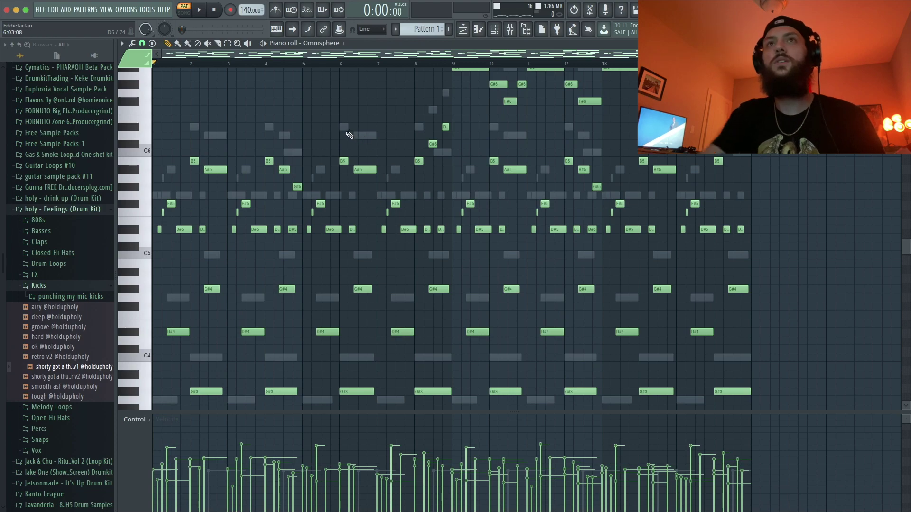
key("space")
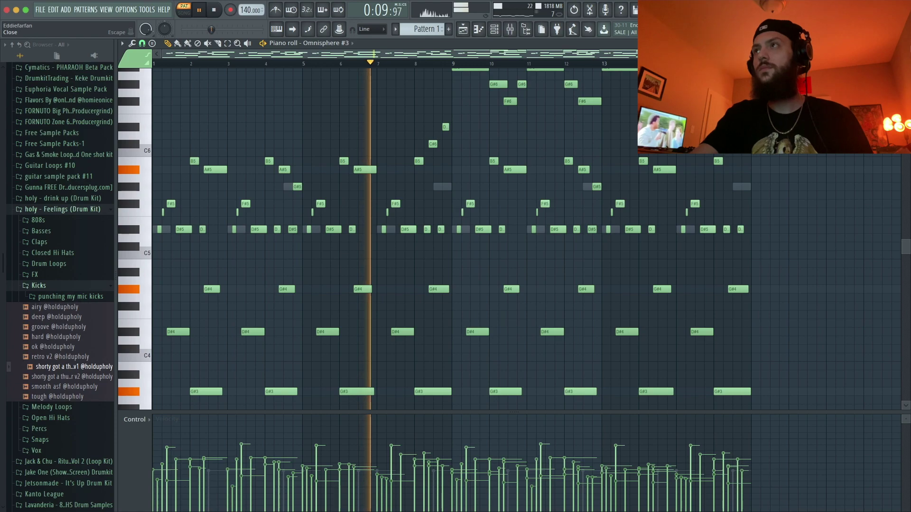
key("Escape")
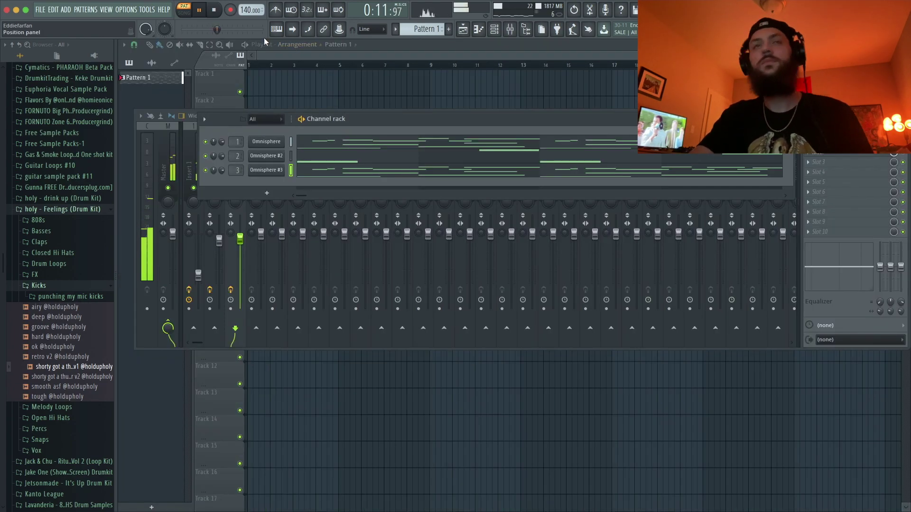
Step: Set the project tempo to 120 BPM while listening to the melody
key("space")
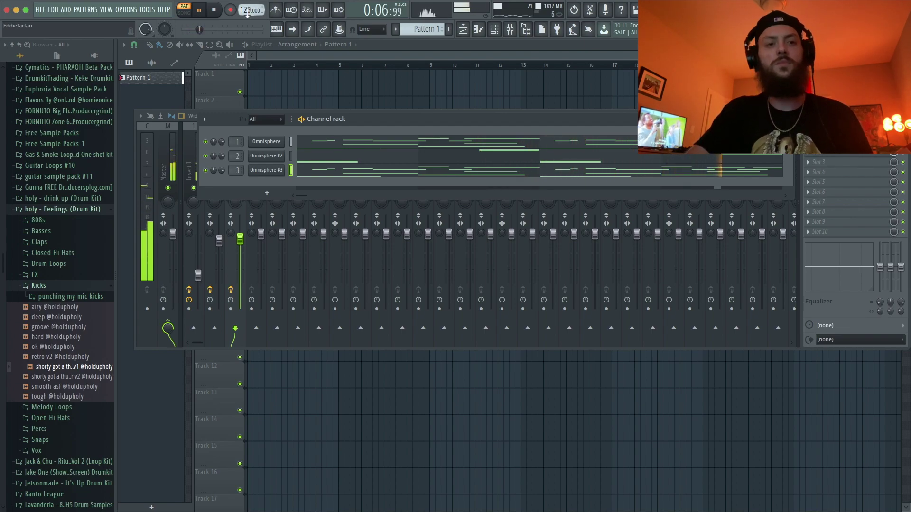
key("space")
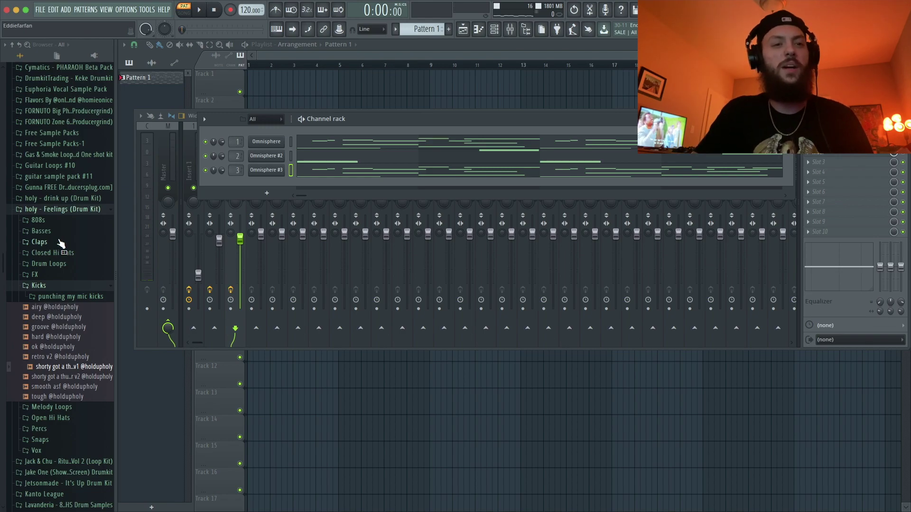
Step: Add Cymatics - Cobra Clap 1 copy from the starter kit's claps folder as a new channel and start playback
left_click(61, 211)
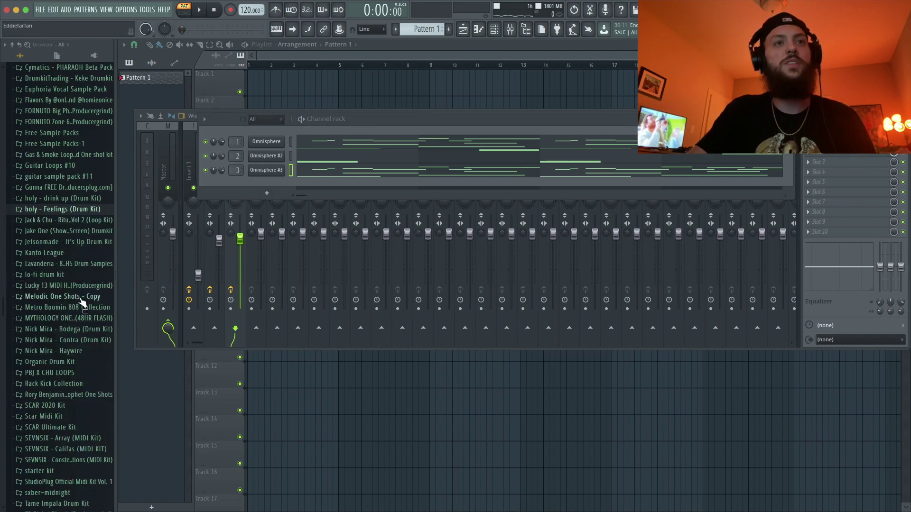
scroll(55, 418, "down", 2)
key("space")
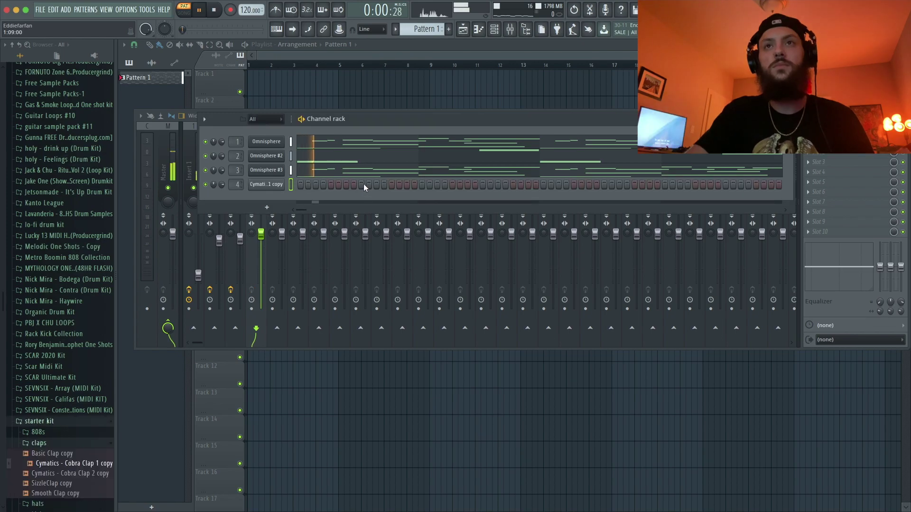
Step: Place clap hits on steps 9, 25, 41 and 57 of the Cobra Clap channel
left_click(363, 184)
left_click(483, 184)
left_click(604, 184)
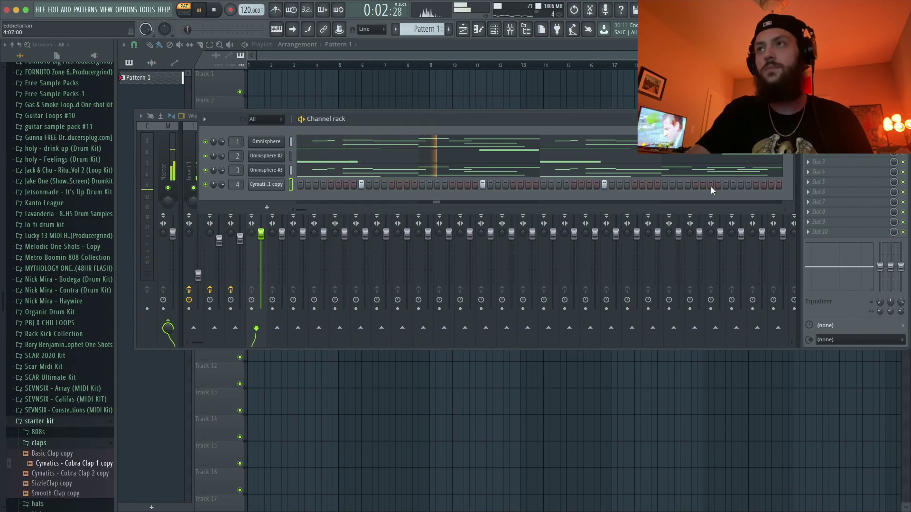
left_click(726, 184)
Step: Repeat the four clap notes in the piano roll so one lands mid-bar in every bar through bar 16
right_click(284, 183)
left_click(313, 185)
left_click_drag(366, 291, 173, 244)
key("ctrl+b")
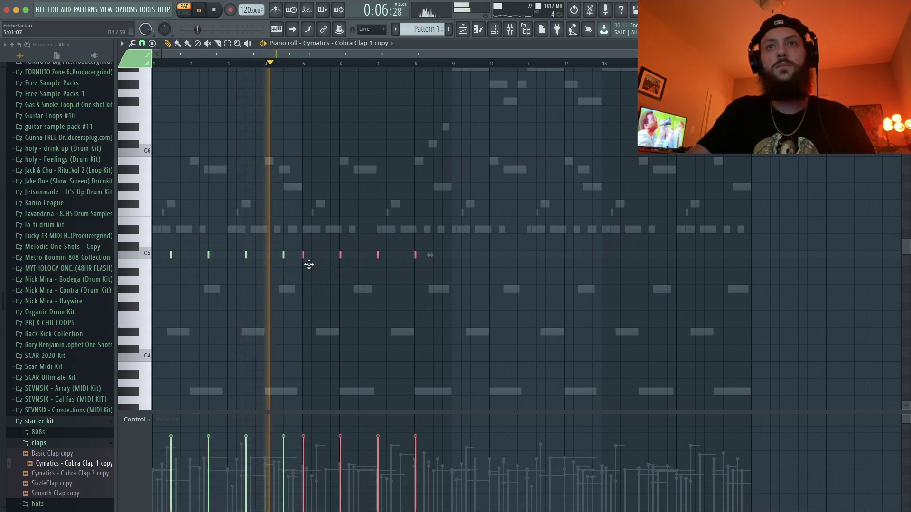
left_click_drag(602, 283, 171, 258)
key("ctrl+b")
left_click_drag(474, 273, 471, 273)
left_click(475, 278, "ctrl")
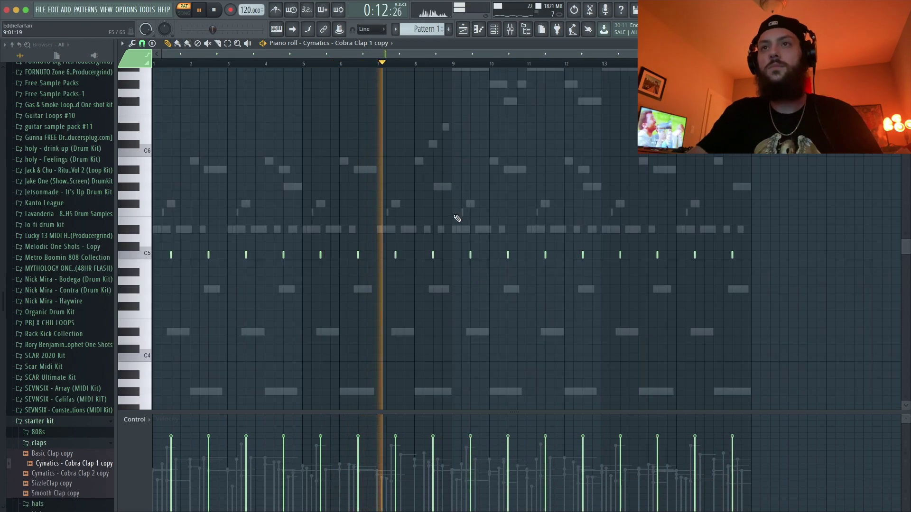
key("Escape")
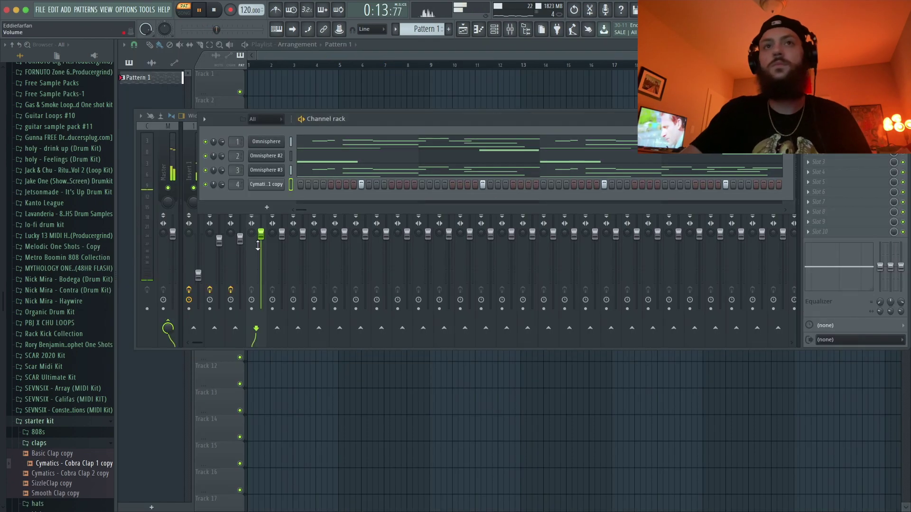
left_click(26, 421)
left_click(61, 259)
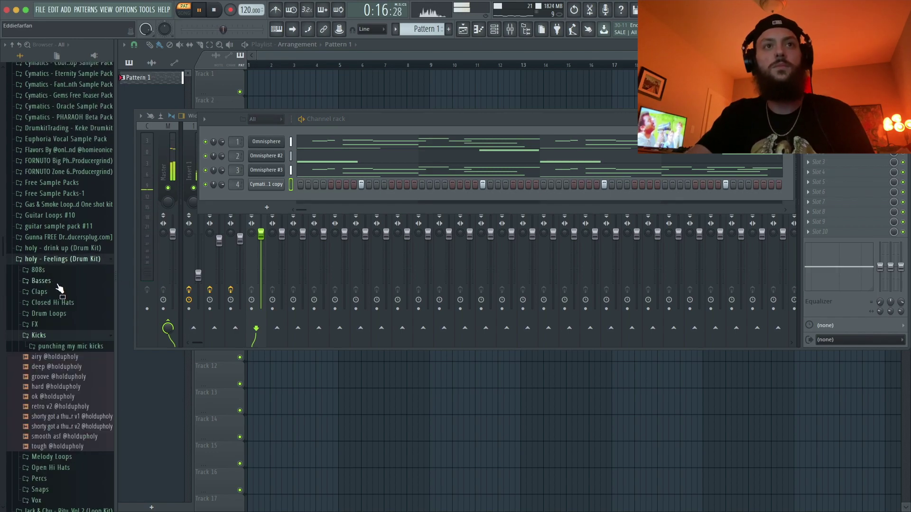
left_click(57, 284)
left_click(53, 282)
left_click(53, 292)
left_click(54, 293)
left_click(52, 303)
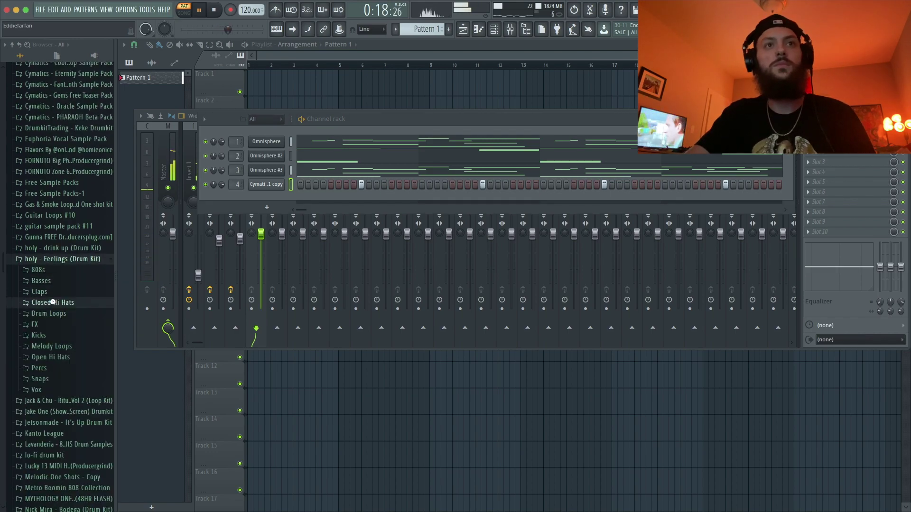
left_click_drag(61, 403, 258, 239)
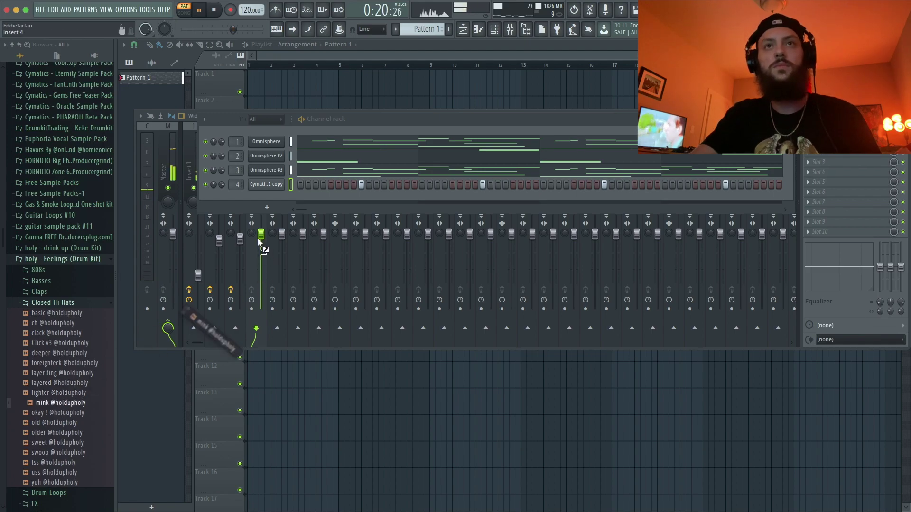
left_click_drag(264, 202, 264, 199)
Step: Fill every second step of the mink hi-hat channel and slightly lower the volume of its mixer track, Insert 5
right_click(273, 199)
left_click(396, 229)
left_click(266, 199)
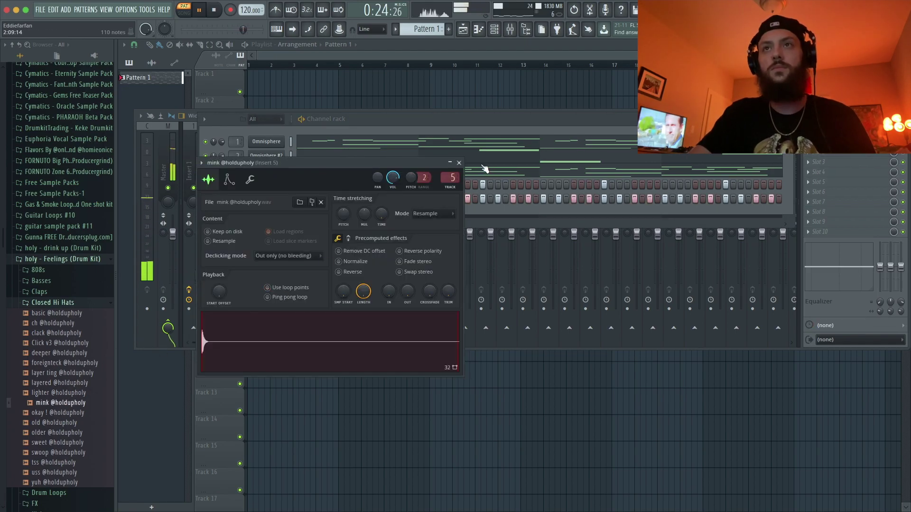
left_click(459, 163)
left_click(288, 238)
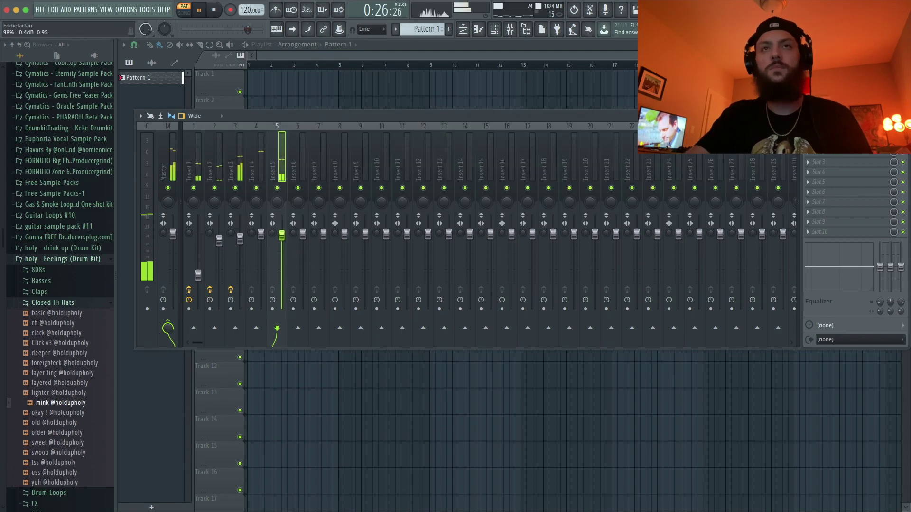
left_click(494, 34)
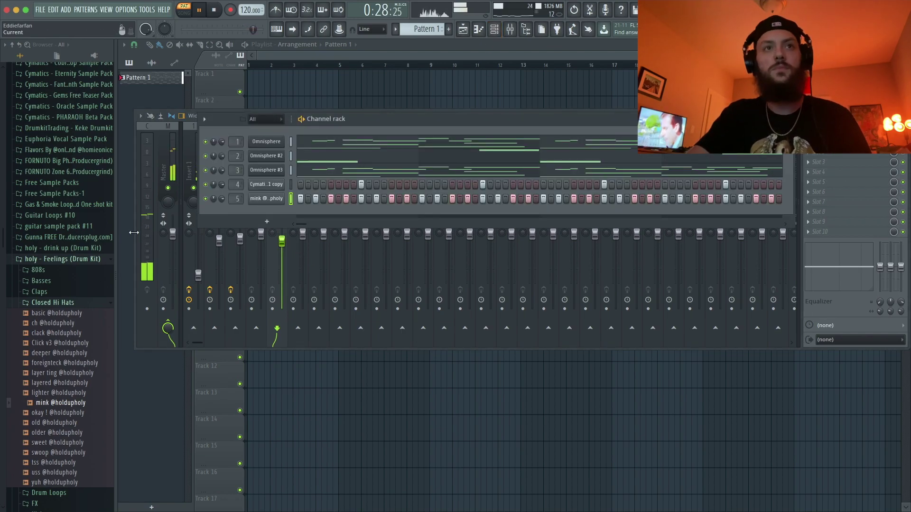
left_click(66, 271)
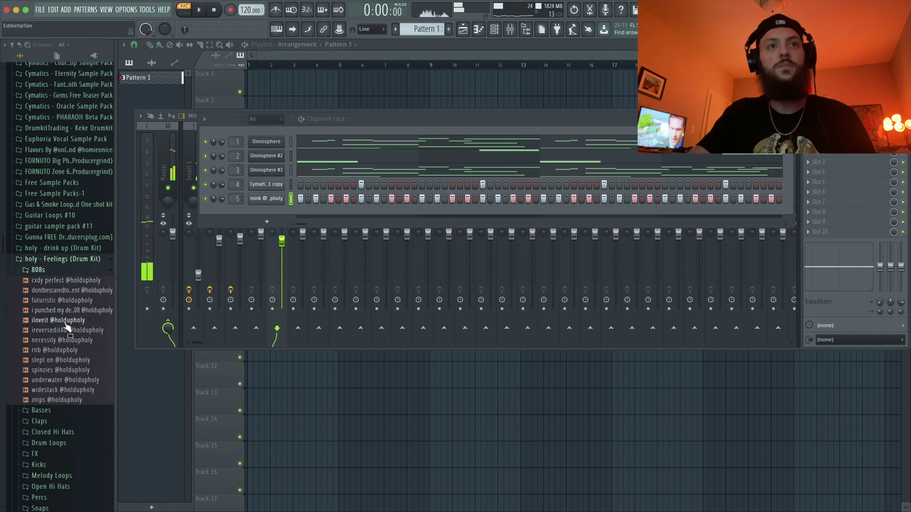
key("space")
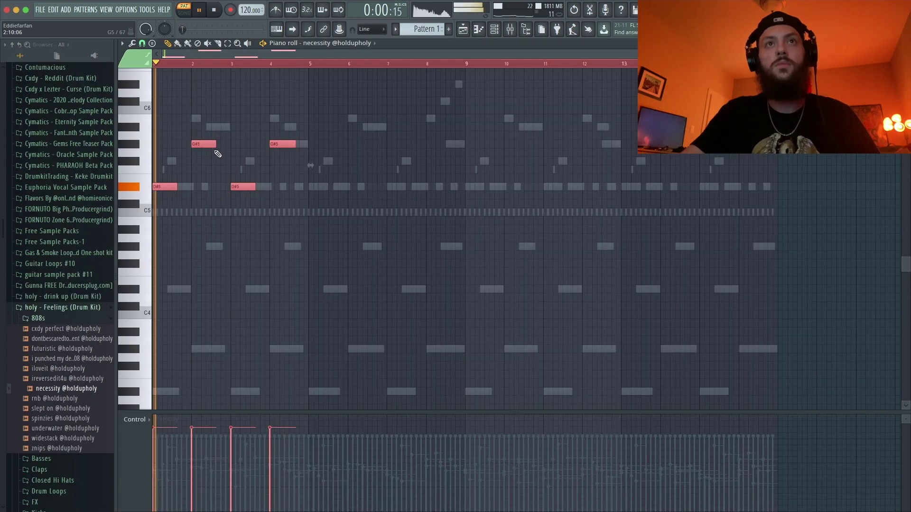
Step: Move the two G#5 808 notes to step 5 of bars 2 and 4, and extend all notes to meet the following one
left_click(218, 155, "super")
left_click_drag(200, 146, 210, 146)
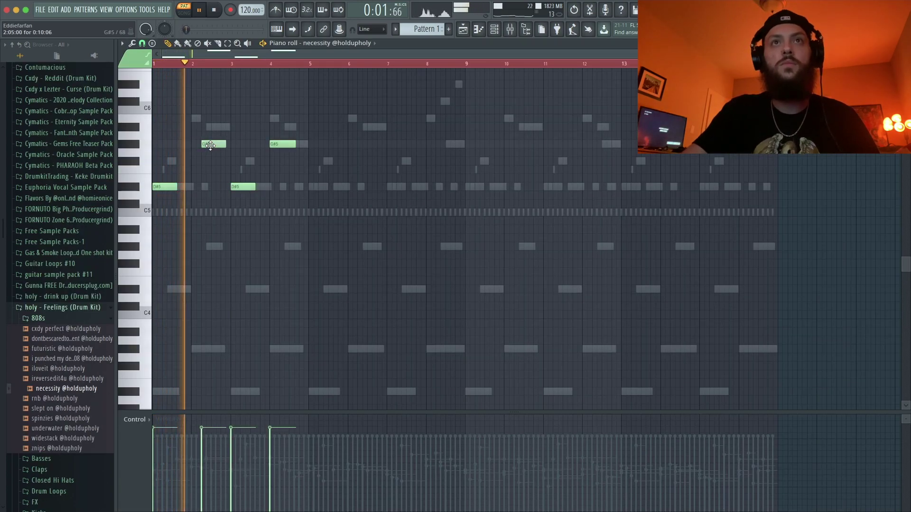
left_click_drag(282, 145, 293, 145)
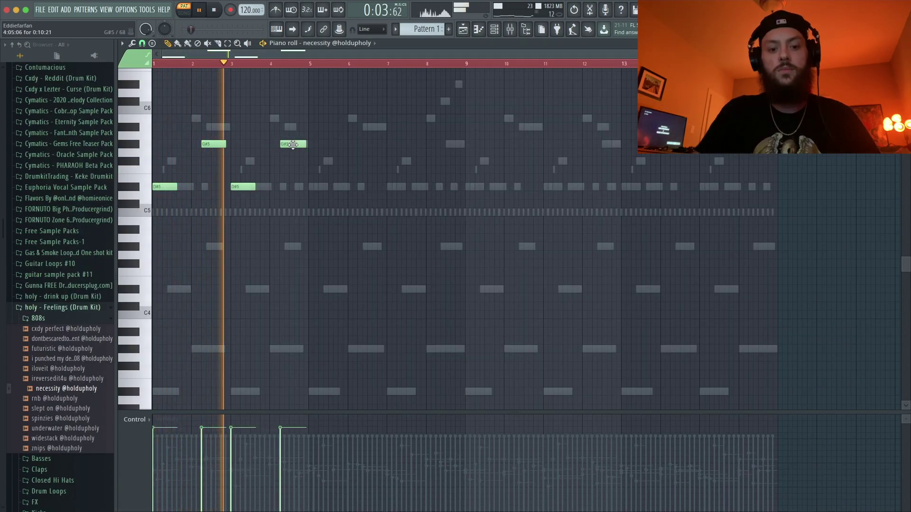
key("ctrl+l")
key("space")
key("space")
Step: Slice the 808 notes: cut the bar 2 G#5 once, the bar 3 D#5 twice and the bar 4 G#5 once
scroll(217, 170, "up", 5)
scroll(222, 173, "left", 1)
key("c")
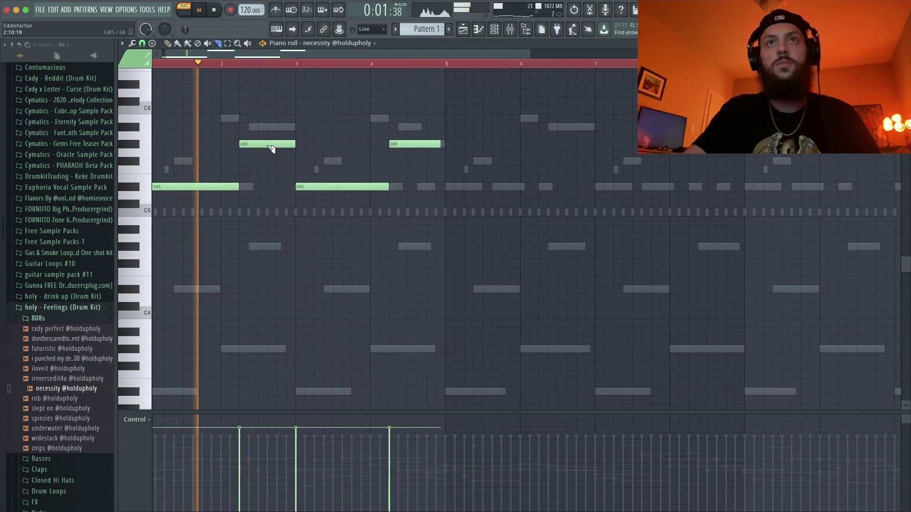
left_click_drag(269, 142, 292, 157)
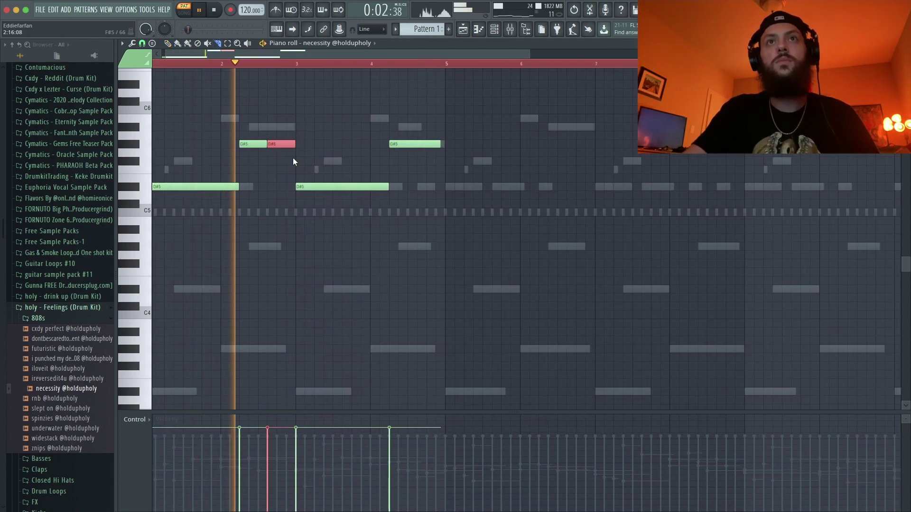
left_click(323, 185)
left_click(352, 186)
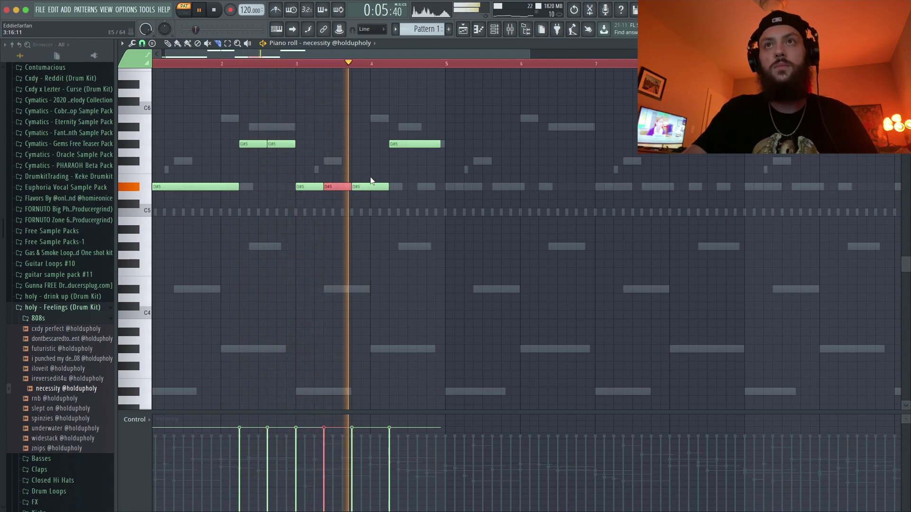
left_click(417, 142)
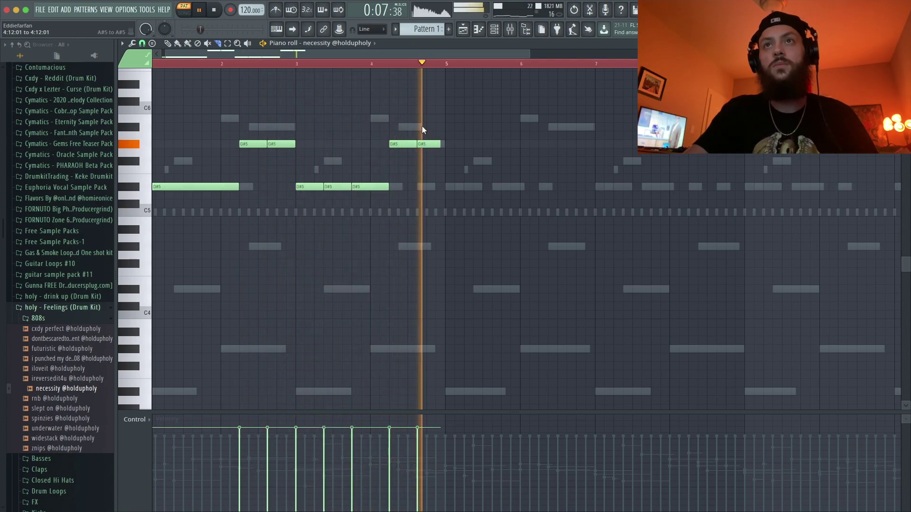
key("p")
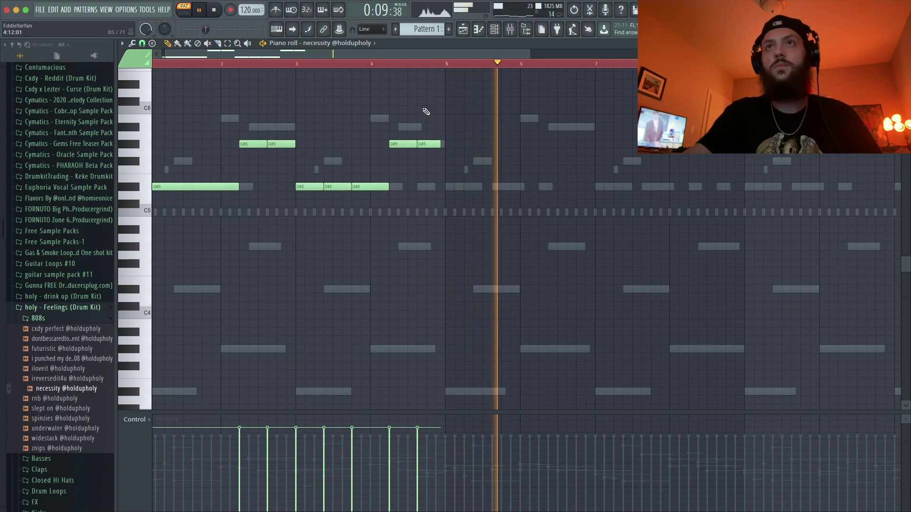
Step: Copy the four-bar 808 phrase into bars 5 to 8 and quantize the notes
left_click_drag(537, 233, 190, 140)
left_click_drag(200, 186, 500, 186)
left_click(453, 217)
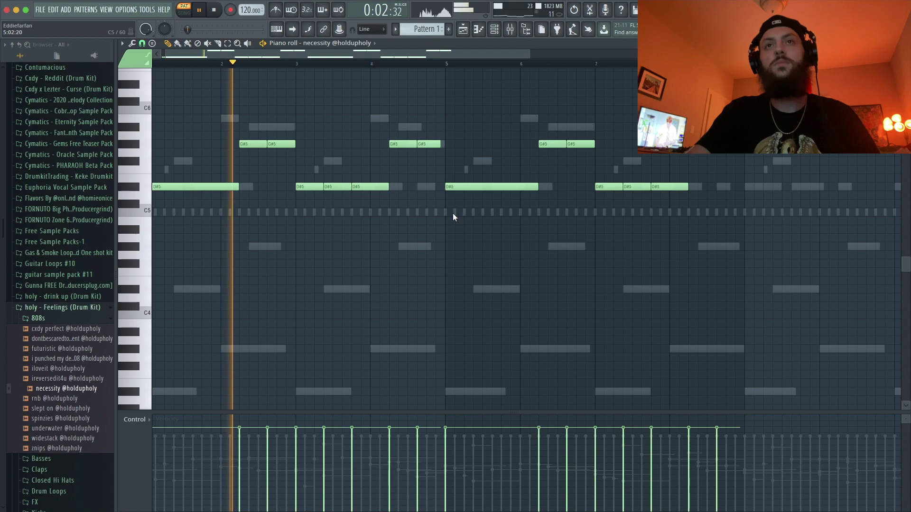
scroll(452, 213, "down", 2)
key("super+l")
key("alt+q")
key("Return")
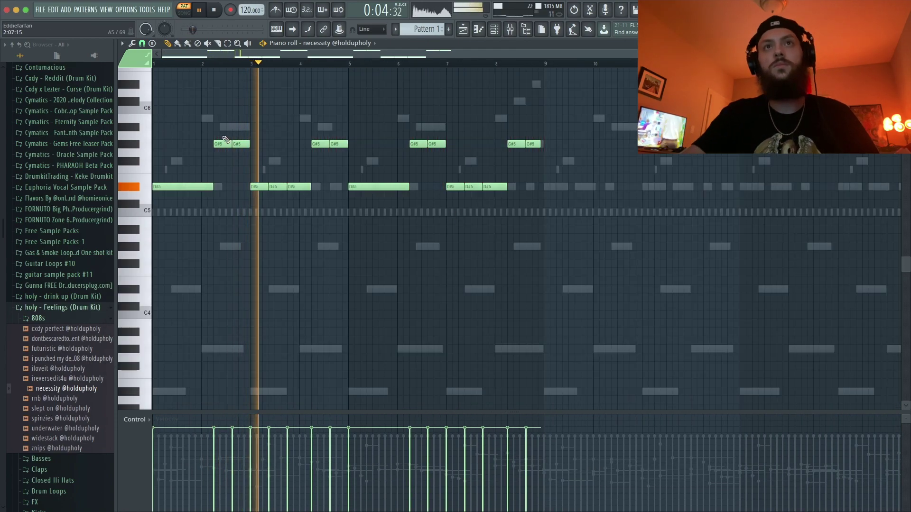
Step: Stop playback and shorten the second G#5 note in bar 2 to leave a gap before bar 3
scroll(234, 205, "up", 4)
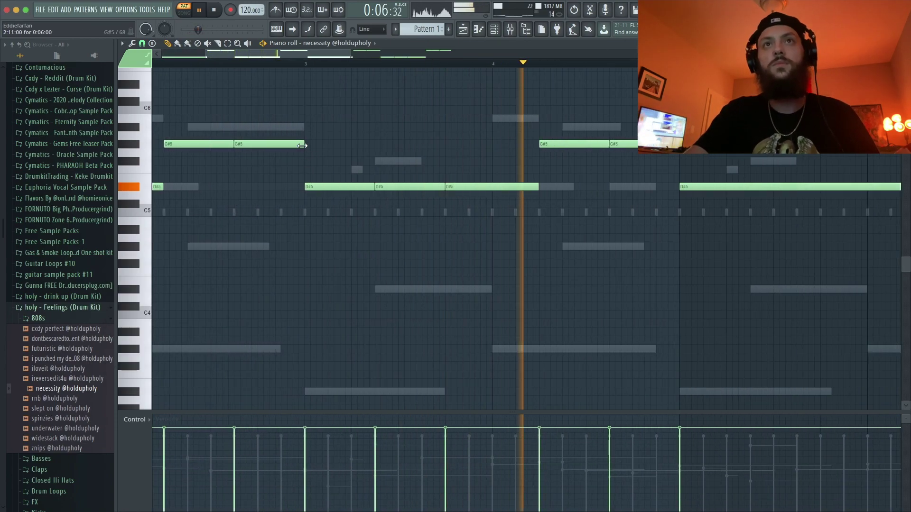
key("space")
left_click_drag(303, 146, 262, 152)
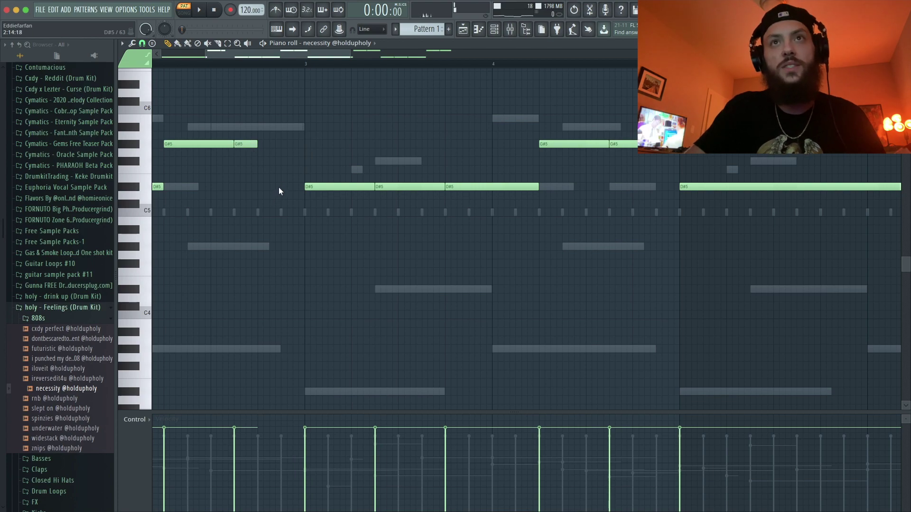
Step: Place a short D#5 note at step 15 of bar 2, chop it into a rapid roll and ramp its velocities upward
left_click(282, 186)
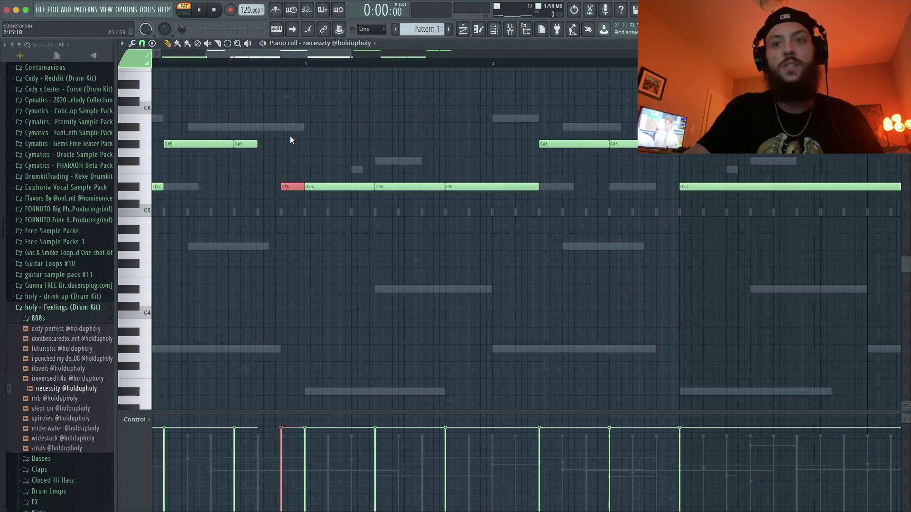
key("alt+u")
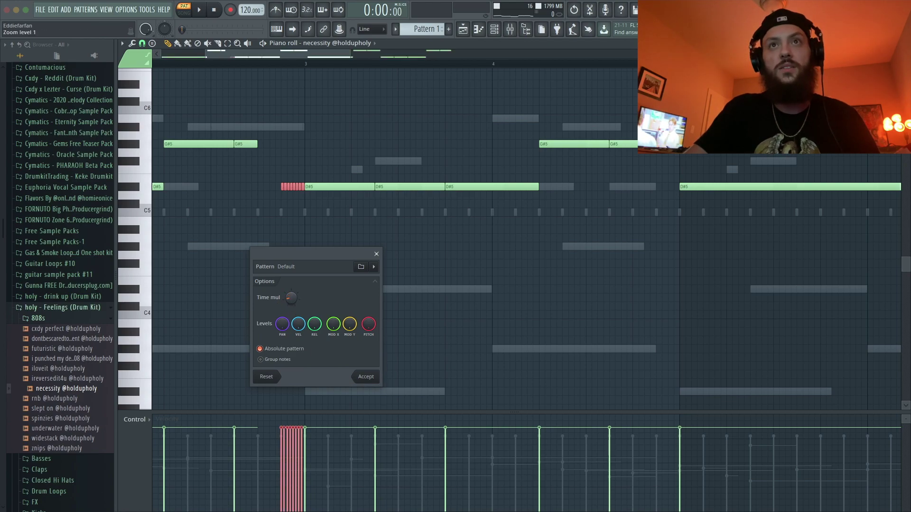
left_click(367, 378)
key("ctrl+d")
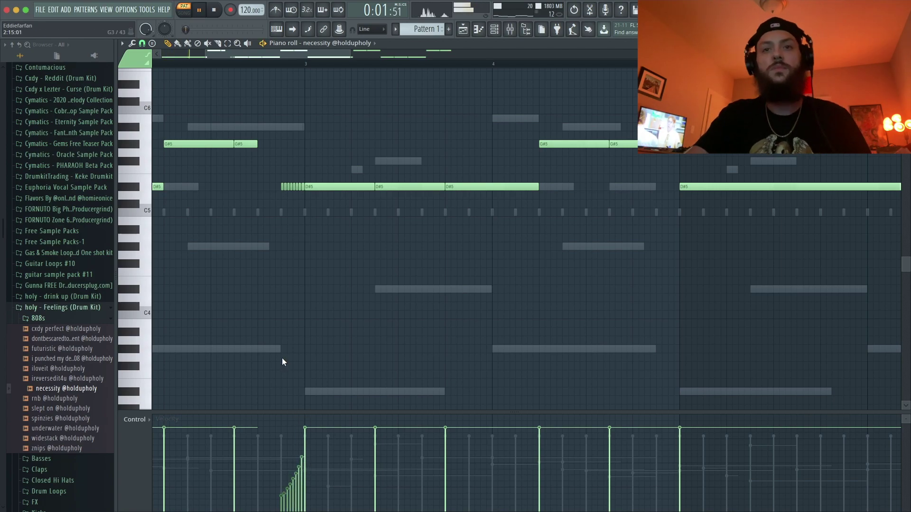
Step: Add a short A#5 808 note at the very end of bar 4, trimming the preceding G#5 to meet it, and play the pattern
scroll(282, 358, "down", 3)
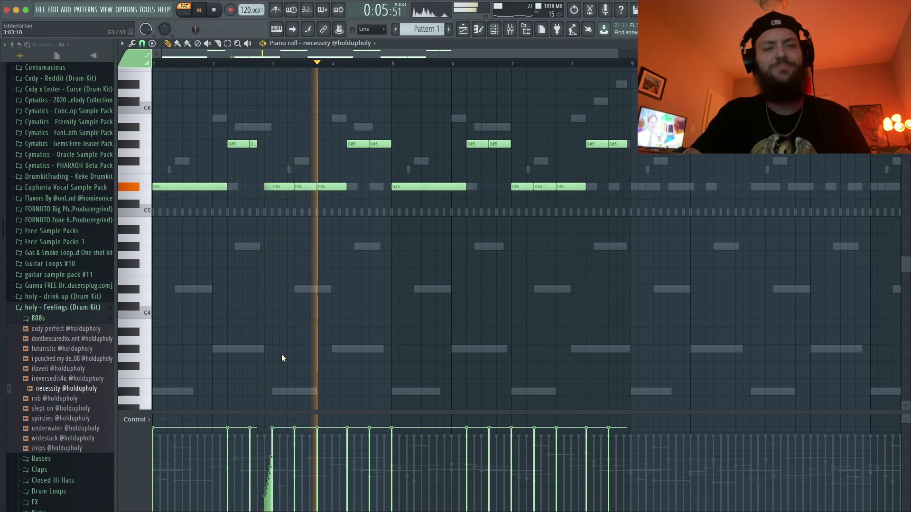
key("space")
scroll(384, 144, "up", 2)
left_click(385, 127)
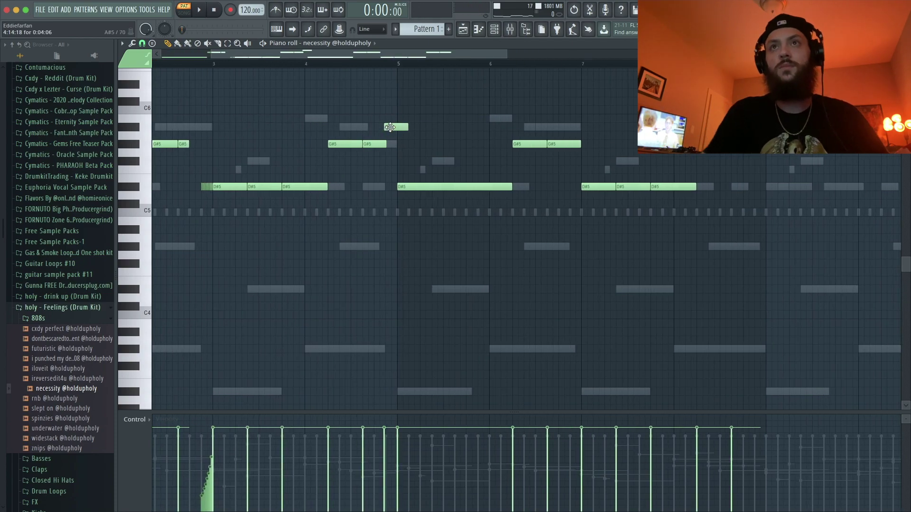
left_click_drag(414, 156, 322, 102)
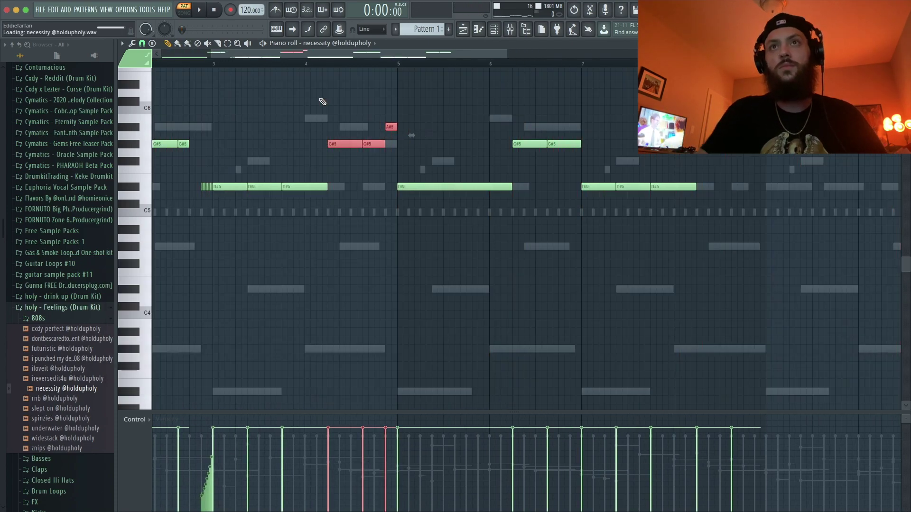
left_click(349, 193, "super")
scroll(342, 188, "down", 5)
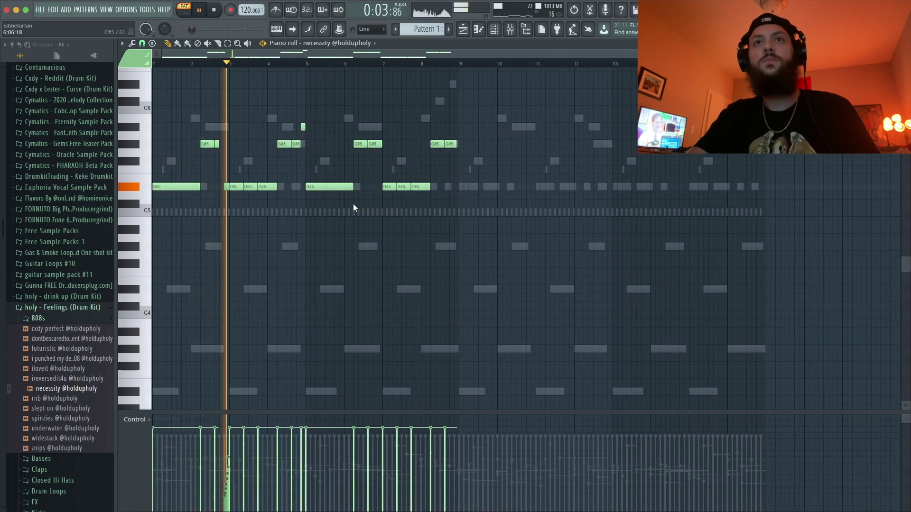
Step: Slice the long D#5 808 note in bar 5 at step 7
scroll(348, 202, "up", 1)
scroll(347, 200, "up", 2)
key("c")
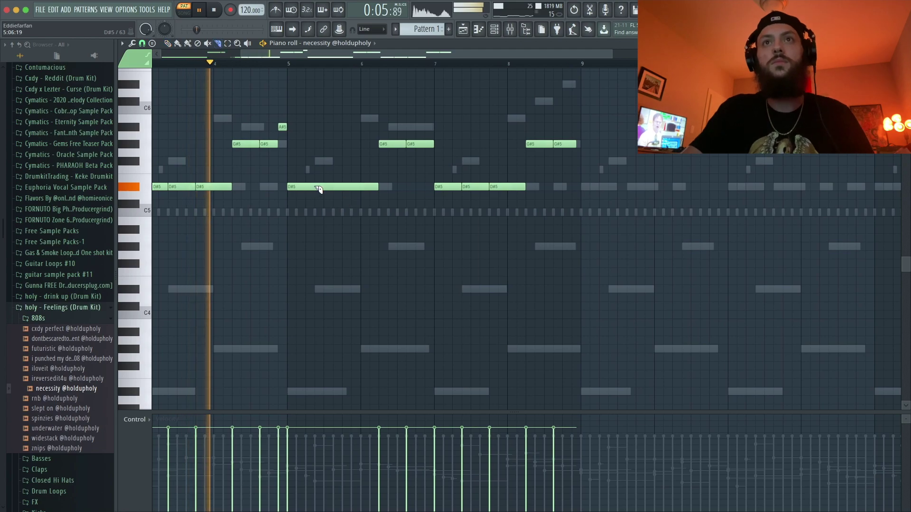
left_click(315, 187)
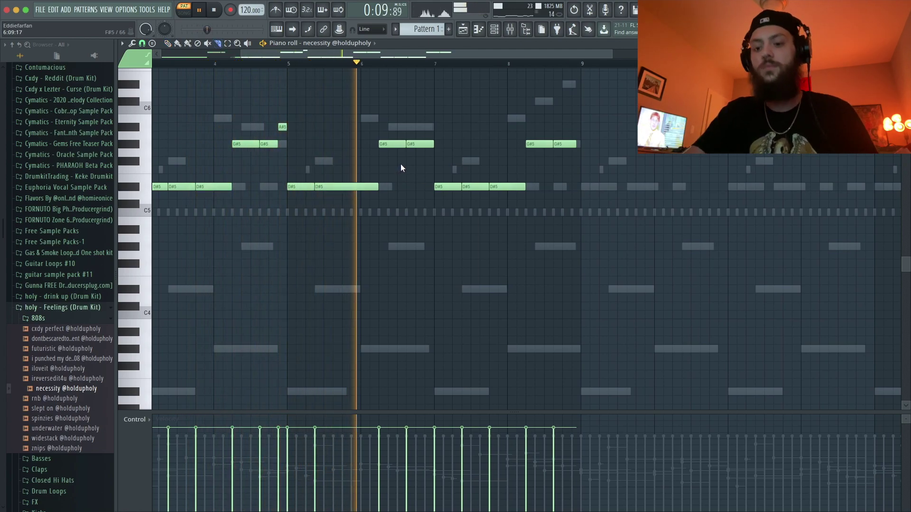
key("p")
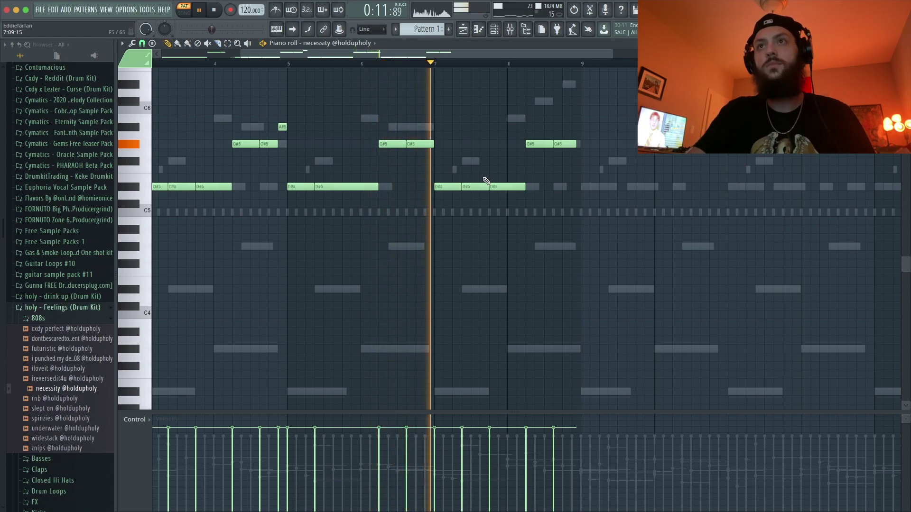
Step: Replace the two G#5 notes in bar 8 with short G#5, A#5 and G#5 notes from step 11 to the bar's end
right_click(545, 144)
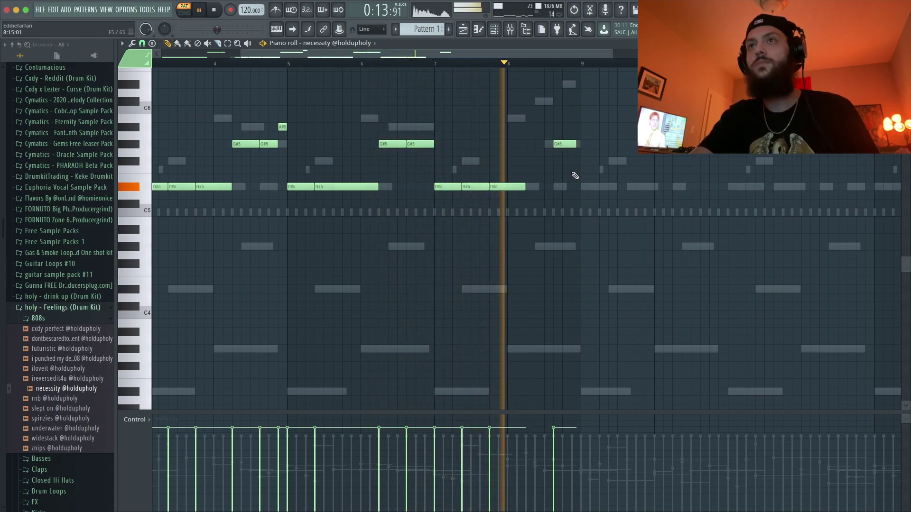
scroll(572, 176, "up", 3)
key("space")
left_click_drag(580, 146, 567, 148)
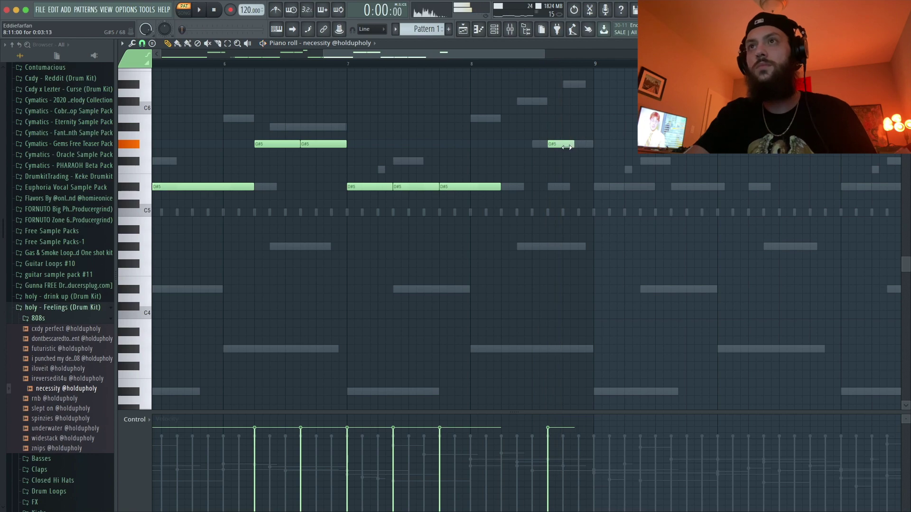
left_click(568, 126)
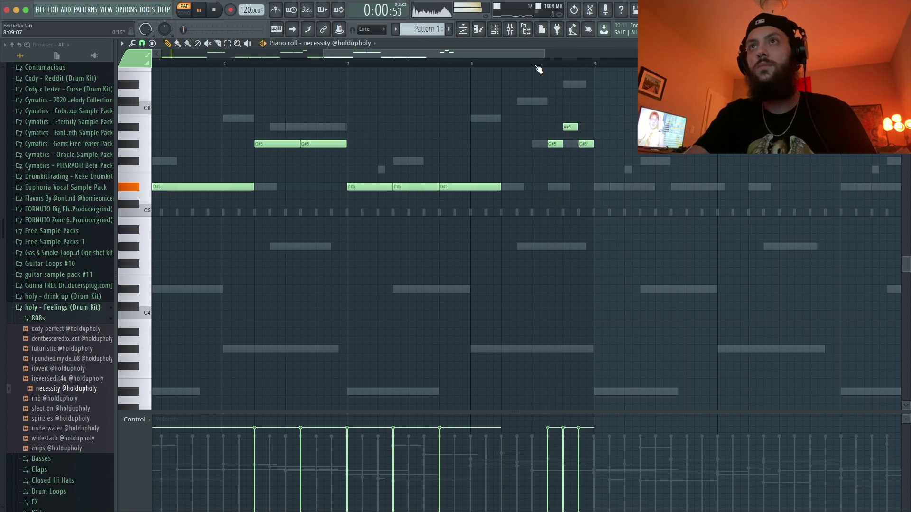
key("space")
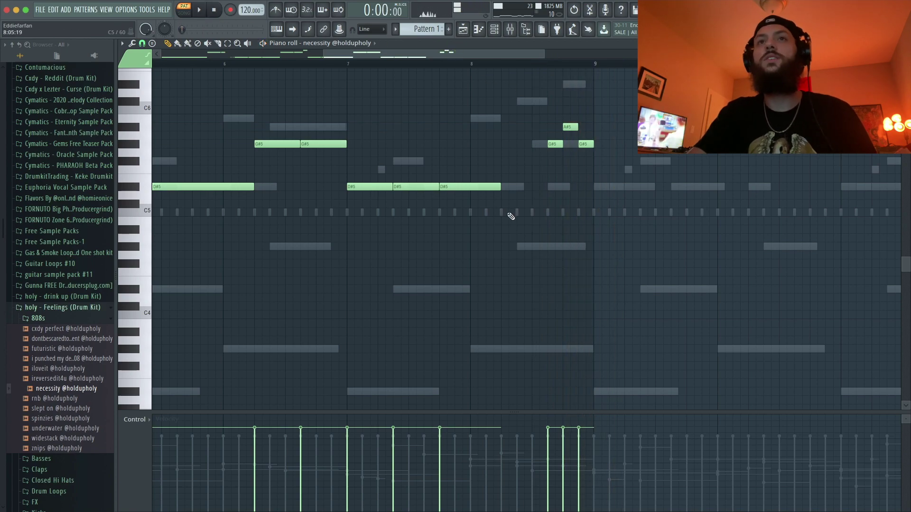
Step: Duplicate the full eight-bar 808 pattern into bars 9 to 16
scroll(511, 216, "down", 4)
left_click_drag(561, 251, 153, 114)
left_click_drag(169, 185, 477, 194)
Step: Add the kick sample "shorty got a thumper v1" from the drum kit's Kicks folder as a new channel below the 808
left_click(42, 317)
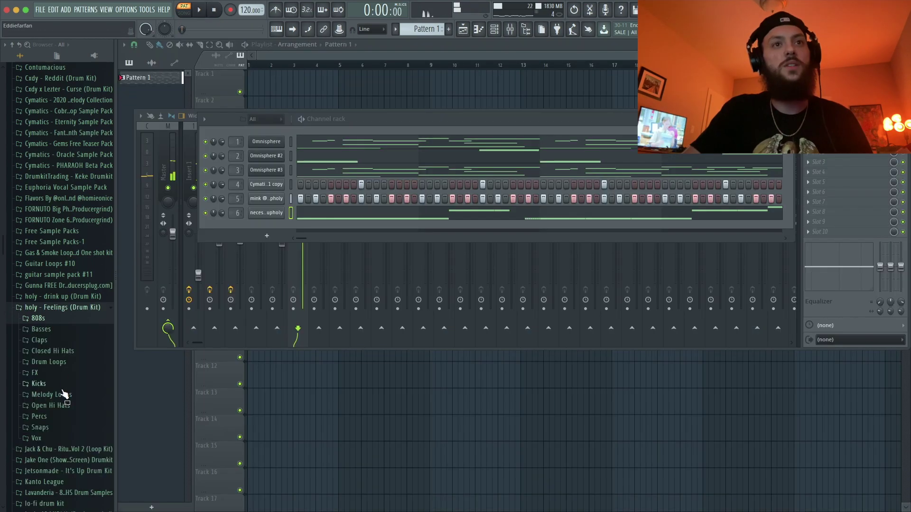
left_click(51, 387)
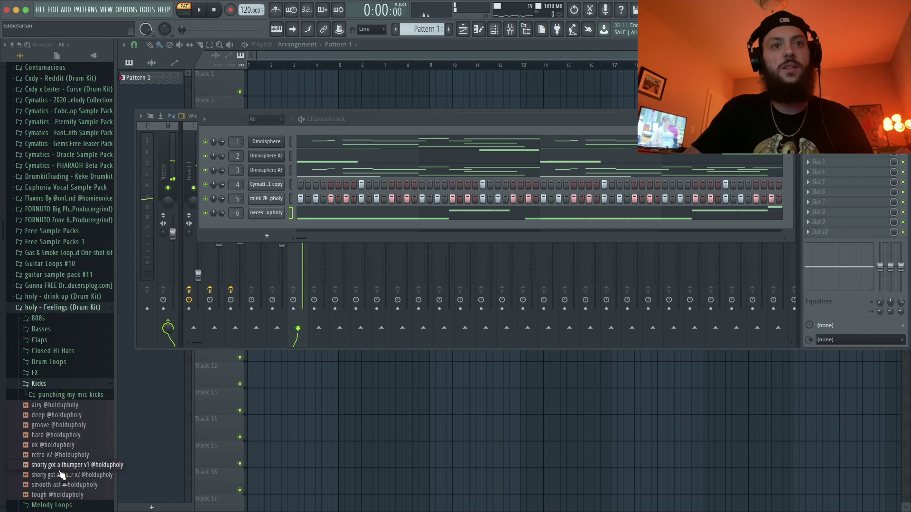
left_click_drag(61, 475, 237, 226)
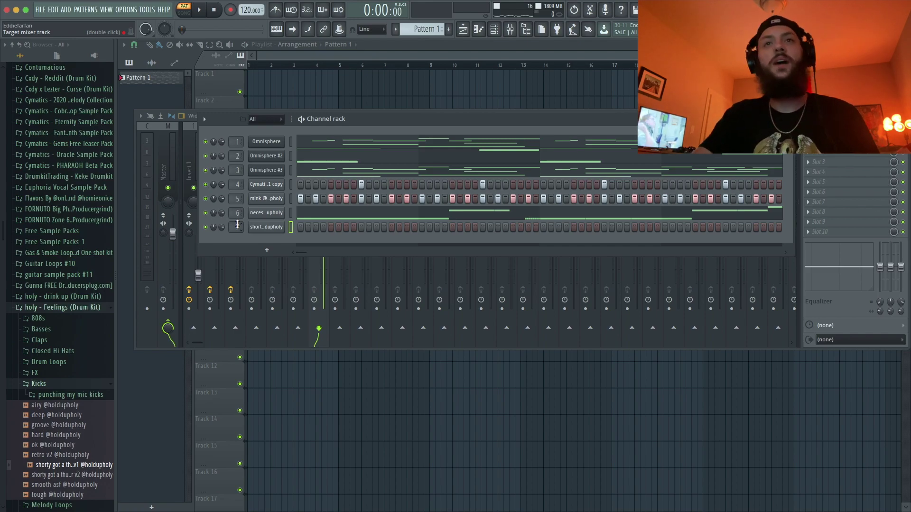
Step: Program the kick channel on steps 1, 21, 33, 45 and 59 while the pattern plays
left_click(451, 227)
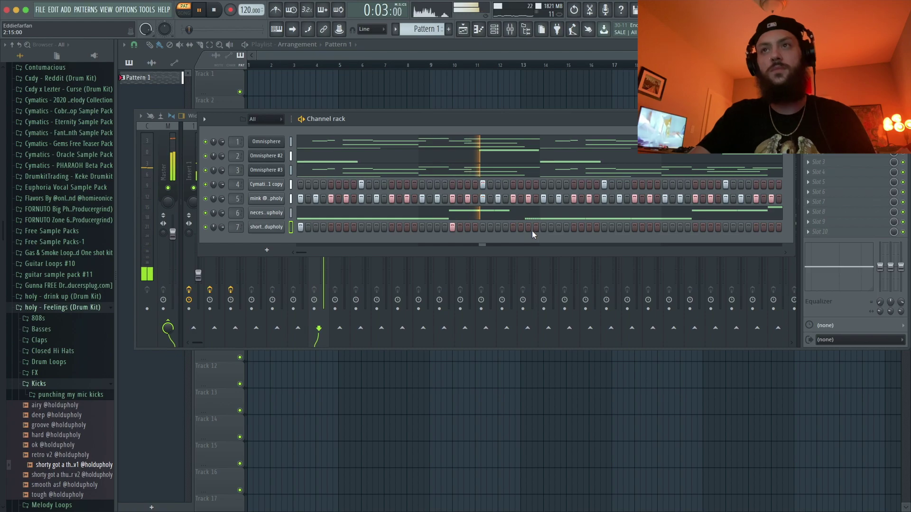
left_click(543, 227)
left_click(635, 227)
left_click(740, 227)
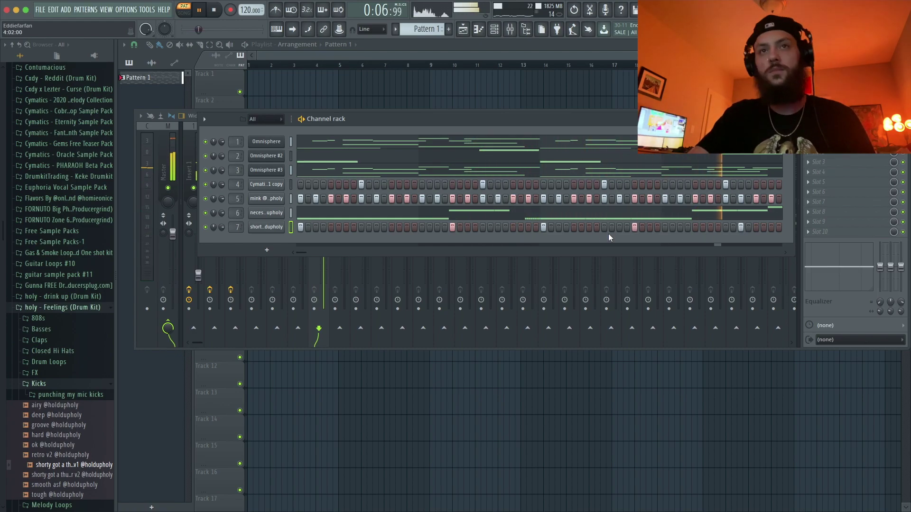
Step: Duplicate the four-bar kick pattern into bars 5 to 8, and the full eight bars into bars 9 to 16
right_click(251, 225)
left_click(271, 229)
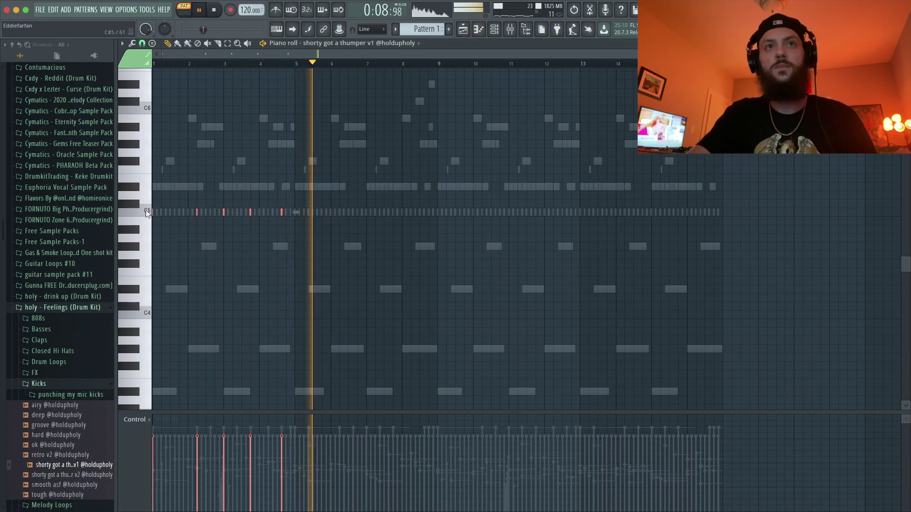
key("ctrl+b")
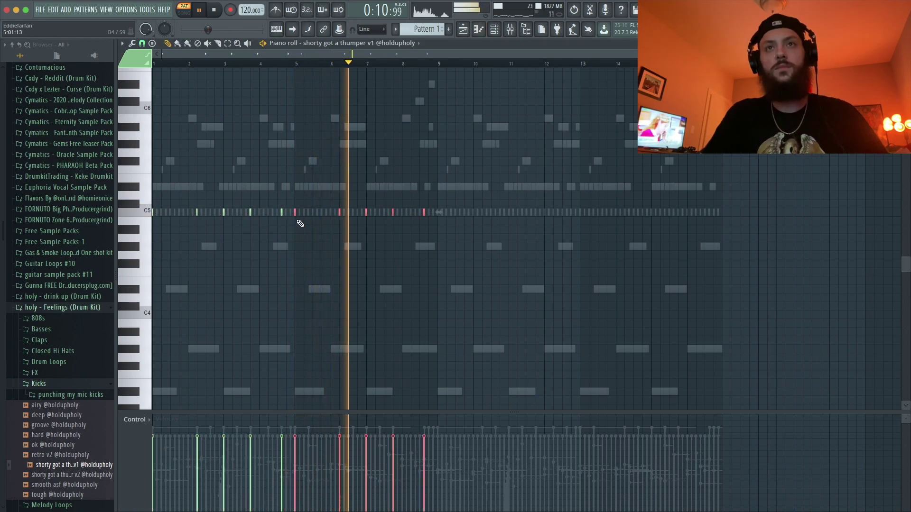
left_click_drag(485, 232, 152, 216)
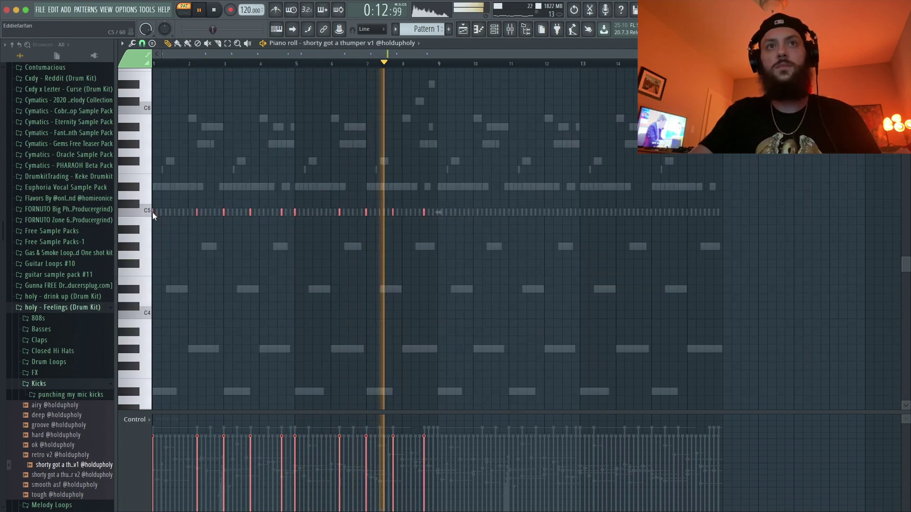
key("ctrl+b")
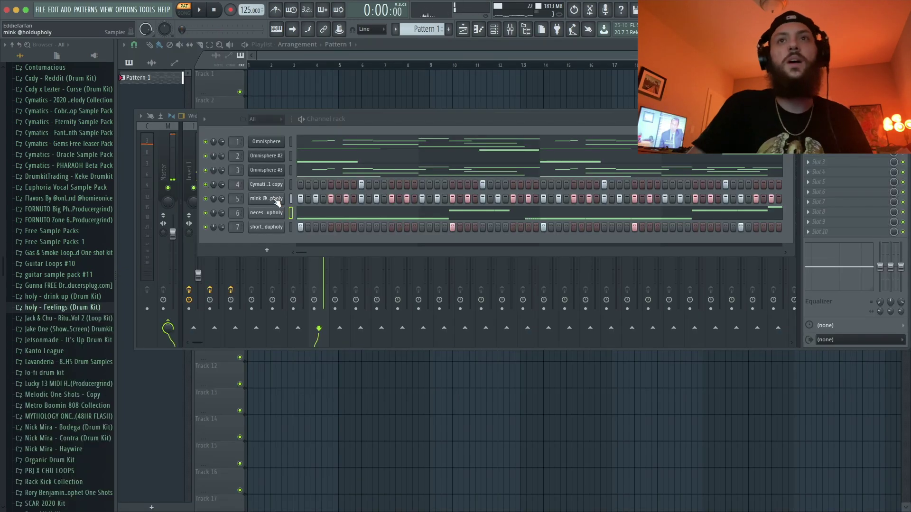
Step: Add extra mink hi-hat notes around step 4 of bar 1, at step 2 of bar 2, and a fast roll over steps 9 to 11
right_click(279, 199)
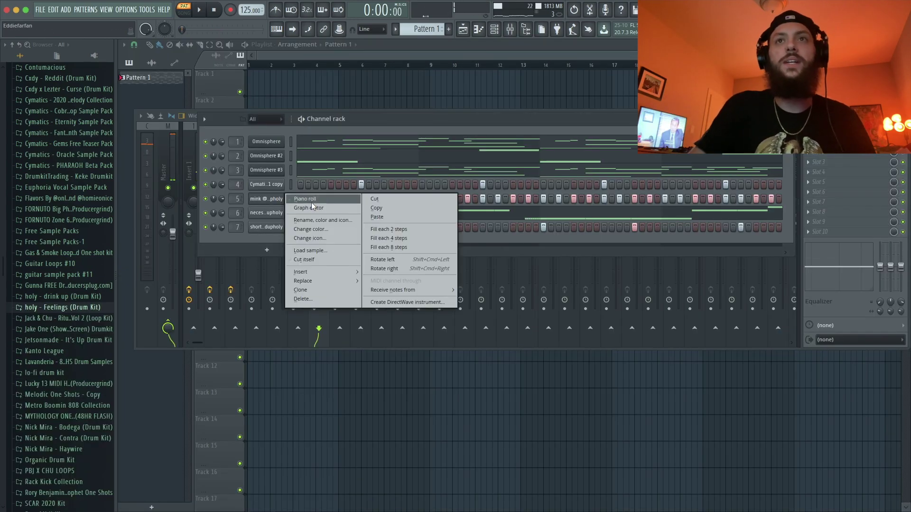
left_click(311, 202)
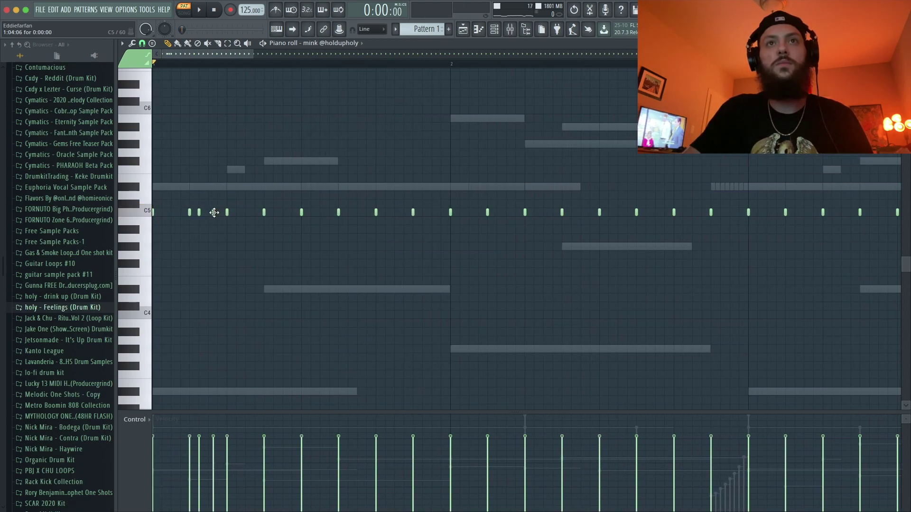
key("space")
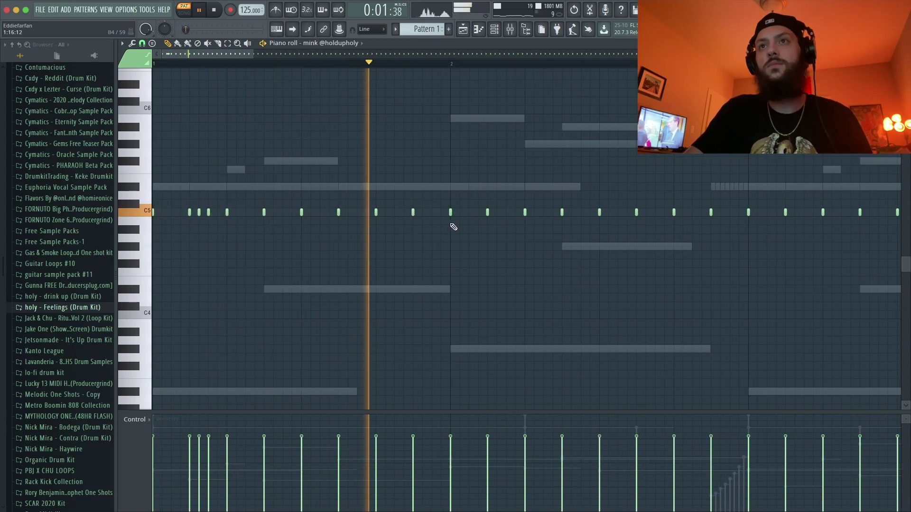
left_click(469, 212)
left_click(610, 212)
left_click(620, 212)
left_click(629, 213)
Step: Move the fast hi-hat roll in bar 2 two steps later so it runs from step 11 to step 13
scroll(619, 214, "down", 1)
scroll(619, 214, "down", 2)
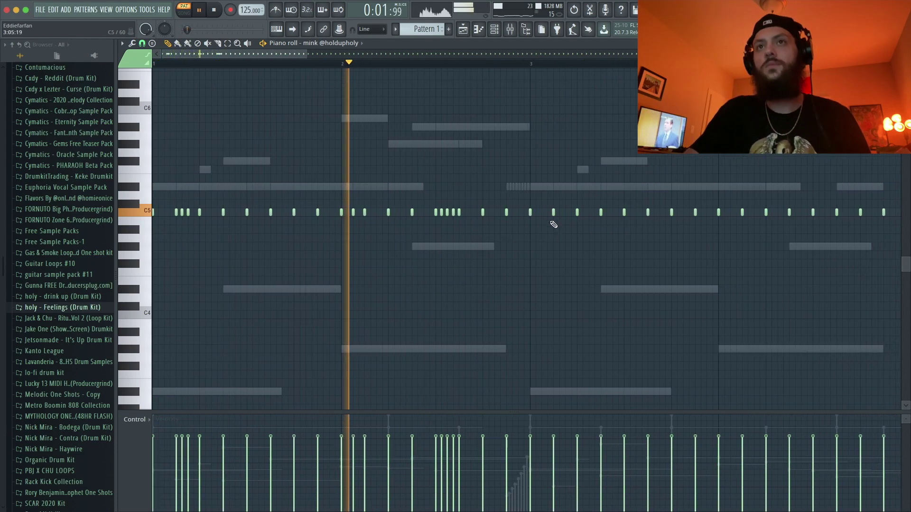
mouse_move(455, 224)
left_mouse_down()
mouse_move(439, 208)
mouse_move(464, 215)
left_mouse_up()
left_click(470, 223, "super")
scroll(463, 223, "down", 1)
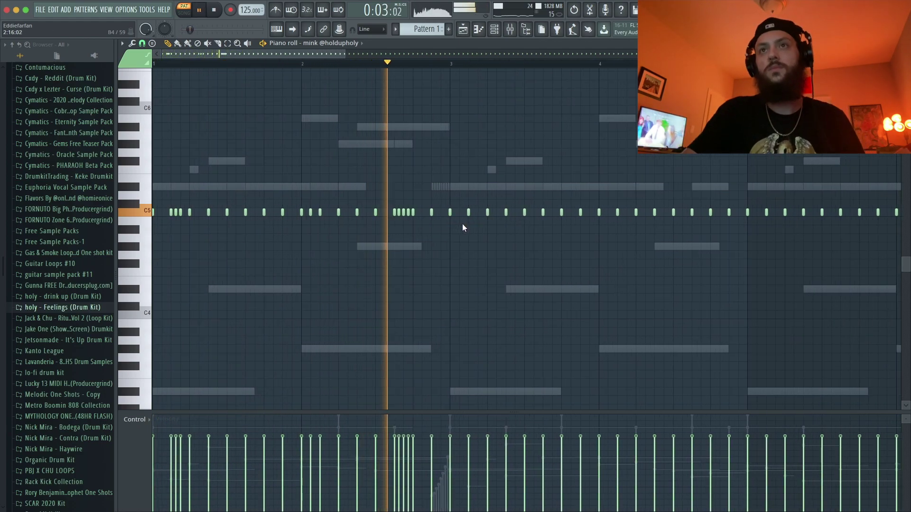
Step: Add hi-hat notes at steps 2 and 4 of bar 4 and a fast roll over its last two steps
scroll(544, 229, "down", 1)
scroll(544, 228, "up", 2)
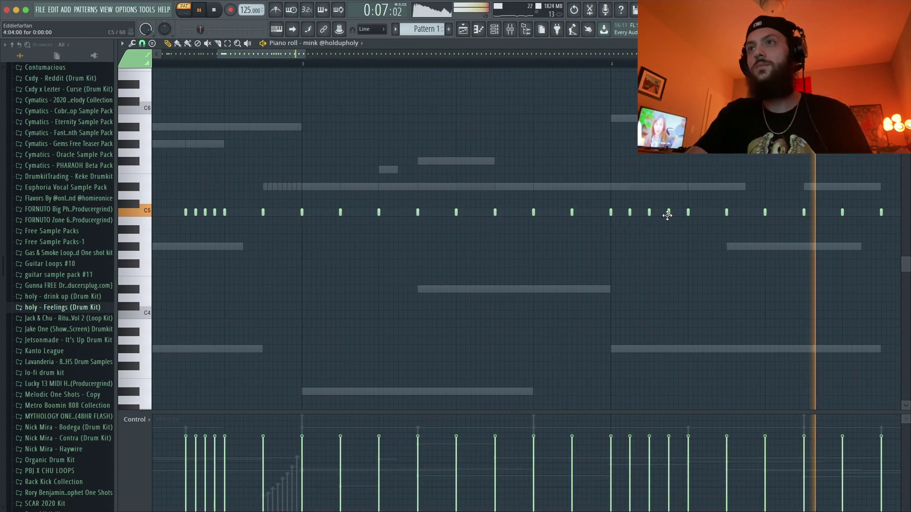
scroll(664, 213, "down", 2)
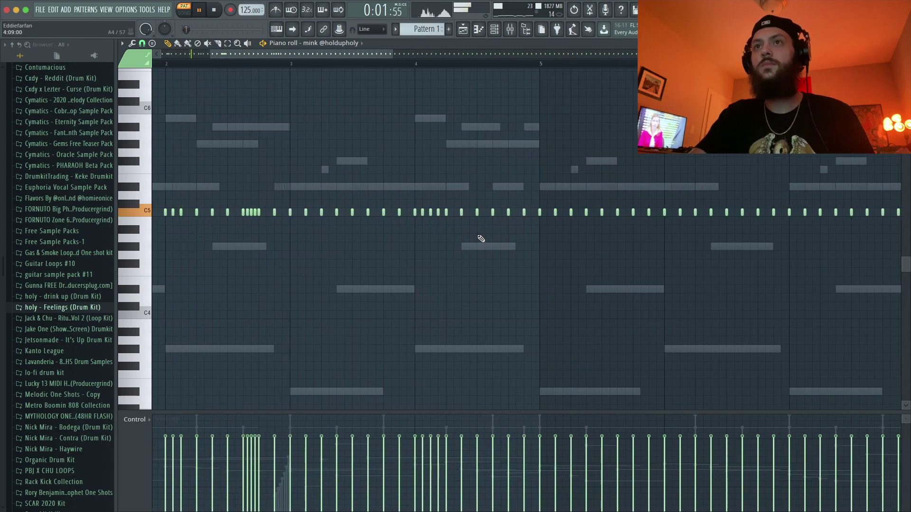
scroll(531, 224, "up", 1)
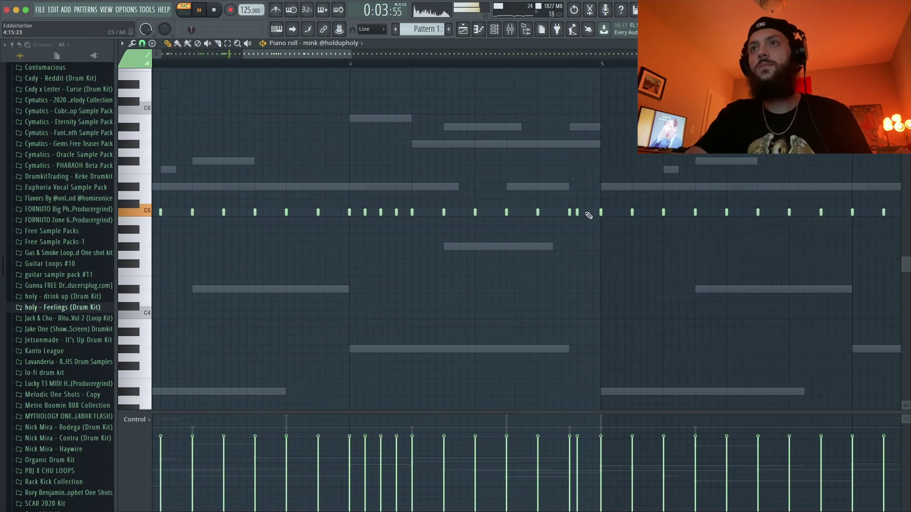
Step: Apply quick legato to all hi-hat notes and select the notes of the later bars
scroll(573, 233, "down", 3)
key("ctrl+l")
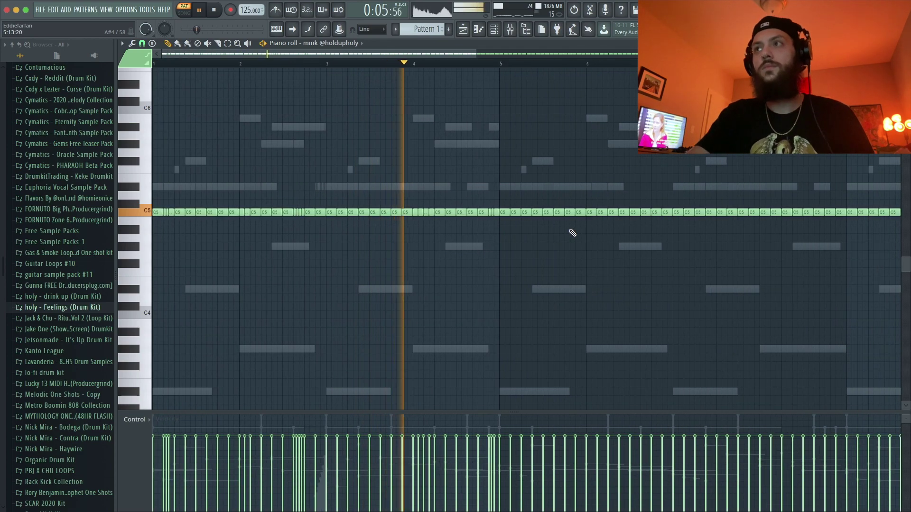
scroll(571, 232, "down", 1)
left_click_drag(305, 169, 783, 234)
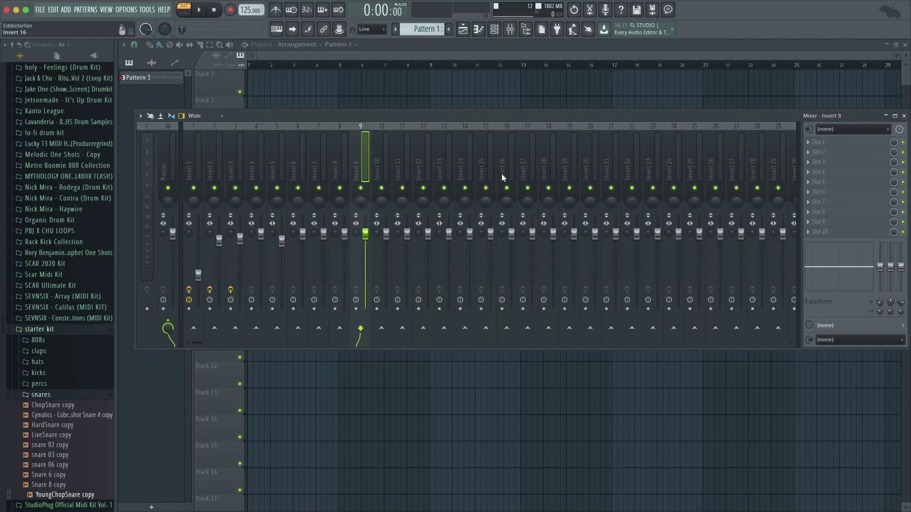
Step: Play the beat, lower the mink hi-hat's mixer level and load an effect into the first slot of its track
key("space")
left_click_drag(261, 308, 281, 279)
left_click(808, 143)
mouse_move(821, 152)
left_click(597, 473)
left_click(250, 98)
left_click(282, 132)
left_click(302, 97)
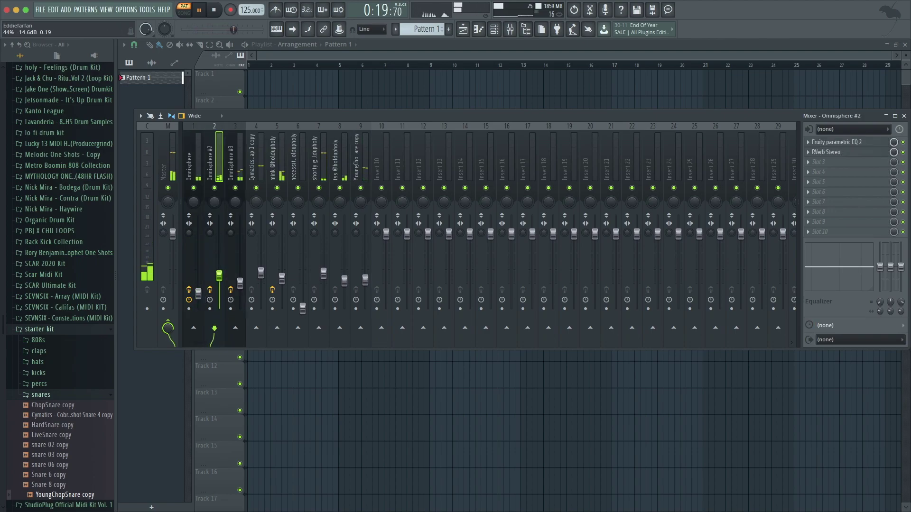
Step: Fine-tune the Omnisphere #2 mixer level, toggle its solo state and choose an effect for the third insert slot
left_click_drag(219, 276, 218, 274)
right_click(216, 188)
key("space")
left_click(808, 162)
mouse_move(821, 172)
left_click(670, 415)
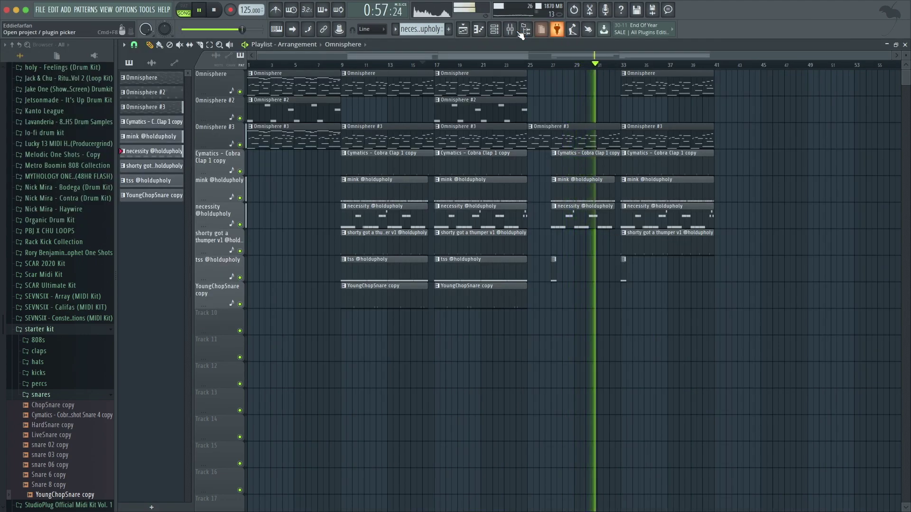
Step: Boost band 6 at about 2800 Hz in the slot 4 Fruity parametric EQ 2 on Omnisphere #3, and return to the playlist
key("F9")
left_click(818, 172)
left_click(685, 210)
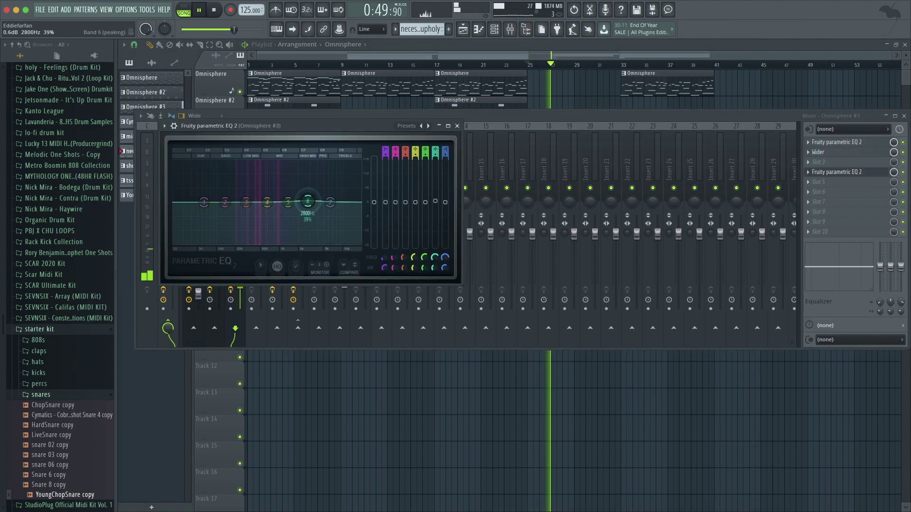
left_click_drag(307, 201, 309, 193)
left_click(457, 126)
key("F9")
Step: Copy the three Omnisphere clips from bar 17 to bar 41, and the Omnisphere #2 clip from there to bar 33
left_click_drag(512, 73, 499, 129)
left_click_drag(493, 92, 772, 92)
left_click(816, 89, "ctrl")
left_click_drag(693, 109, 612, 110)
Step: Remove the first Omnisphere layer's clip at bar 41 and replace the three Omnisphere clips at bar 17 with copies from bar 1
right_click(693, 84)
left_click(594, 84)
right_click(448, 86)
right_click(444, 136)
right_click(446, 111)
left_click_drag(296, 156, 278, 78)
mouse_move(274, 73)
left_mouse_down()
mouse_move(449, 73)
mouse_move(439, 74)
left_mouse_up()
Step: Copy the Omnisphere clip from bar 33 to bar 41 and select the three Omnisphere clips in bars 41 to 48
mouse_move(618, 78)
left_mouse_down()
mouse_move(621, 116)
mouse_move(703, 111)
left_mouse_up()
left_click_drag(722, 166, 695, 86)
left_click_drag(692, 87, 728, 88)
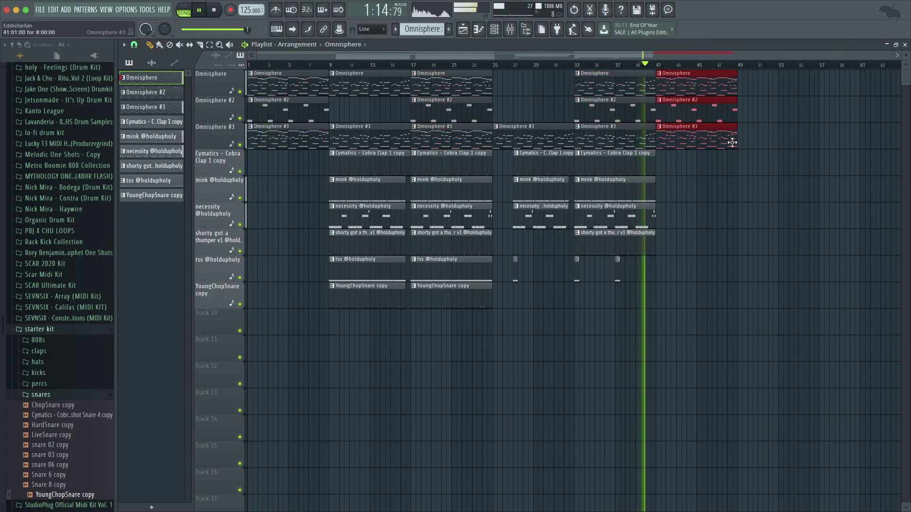
Step: Duplicate the arrangement of bars 9 to 48 starting at bar 49, and select the copied clips in bars 49 to 64
key("ctrl+a")
left_click(650, 325)
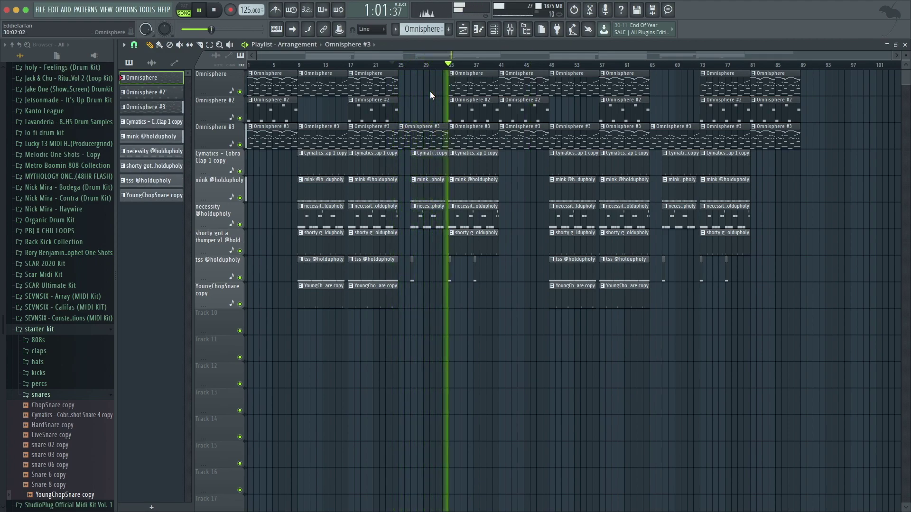
left_click_drag(631, 334, 572, 99)
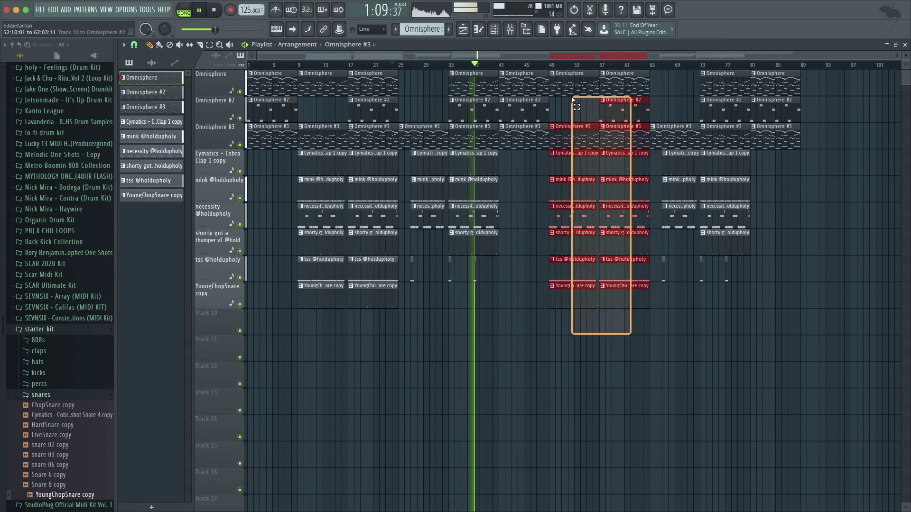